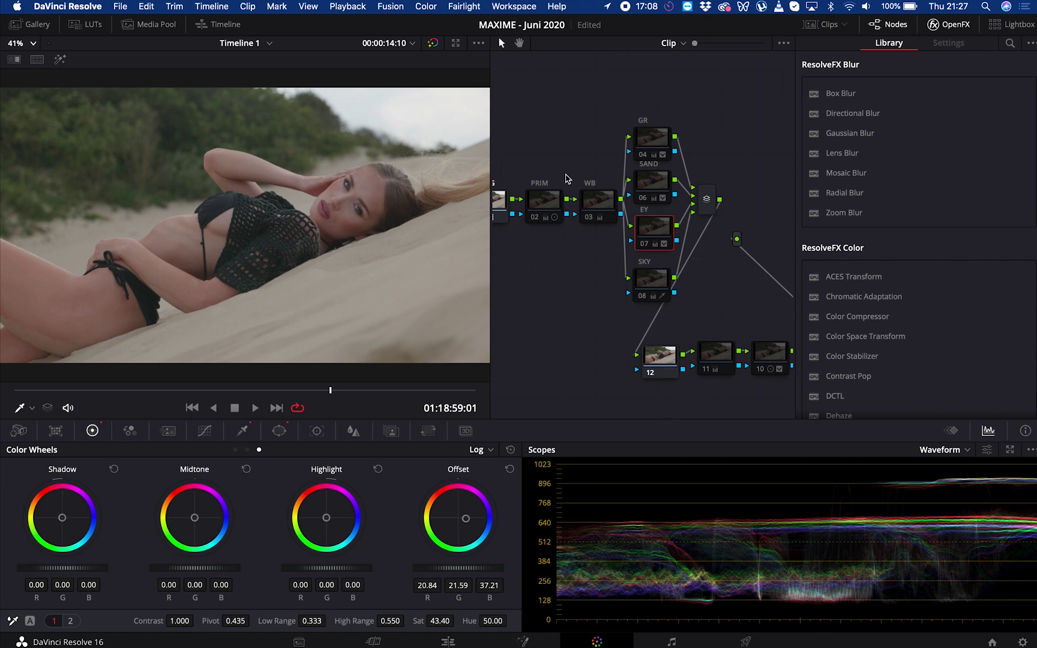
Step: Re-enable the PRIM, WB, GR and SAND nodes, leaving node 07 EY switched off
click(537, 217)
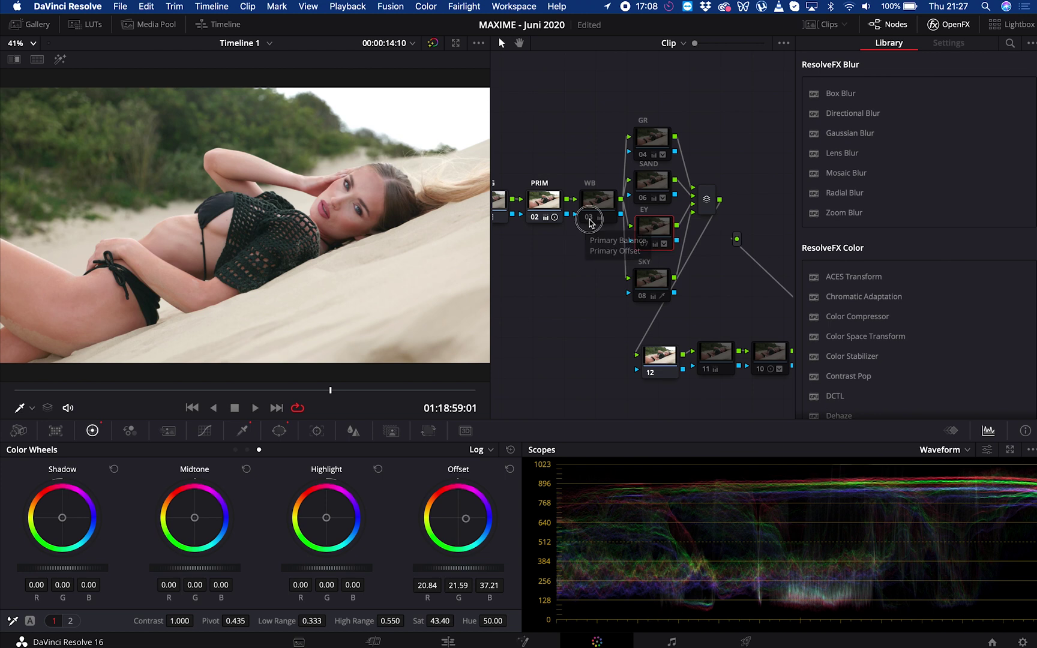
click(591, 221)
click(643, 157)
click(643, 155)
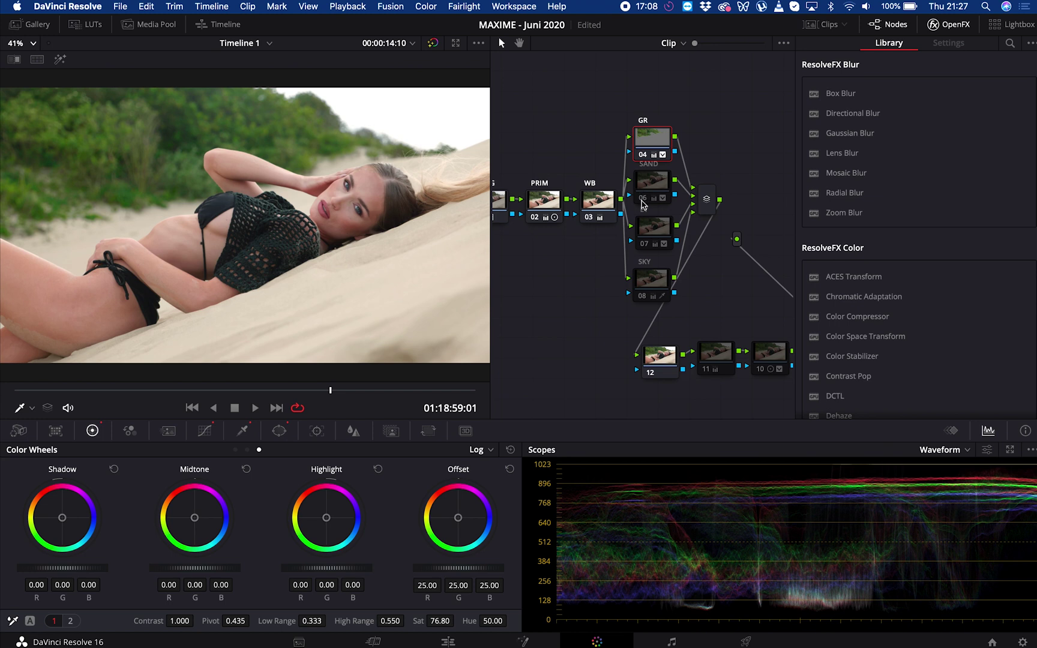
click(642, 203)
click(643, 203)
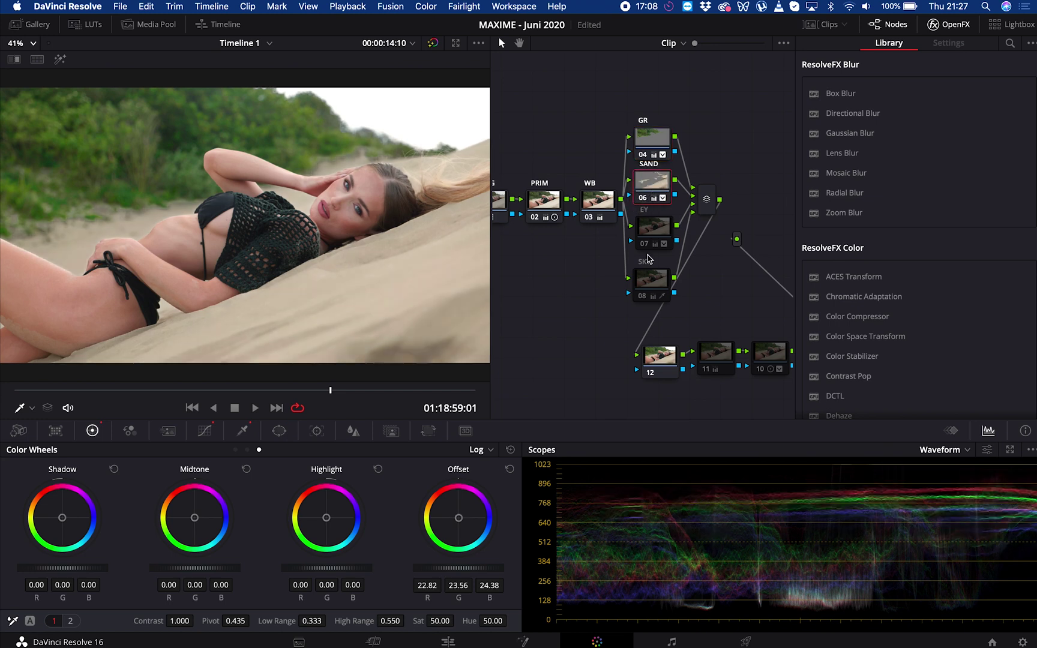
click(642, 245)
click(642, 245)
Step: Zoom the viewer to 200% and re-enable and select the EY eye node
click(33, 43)
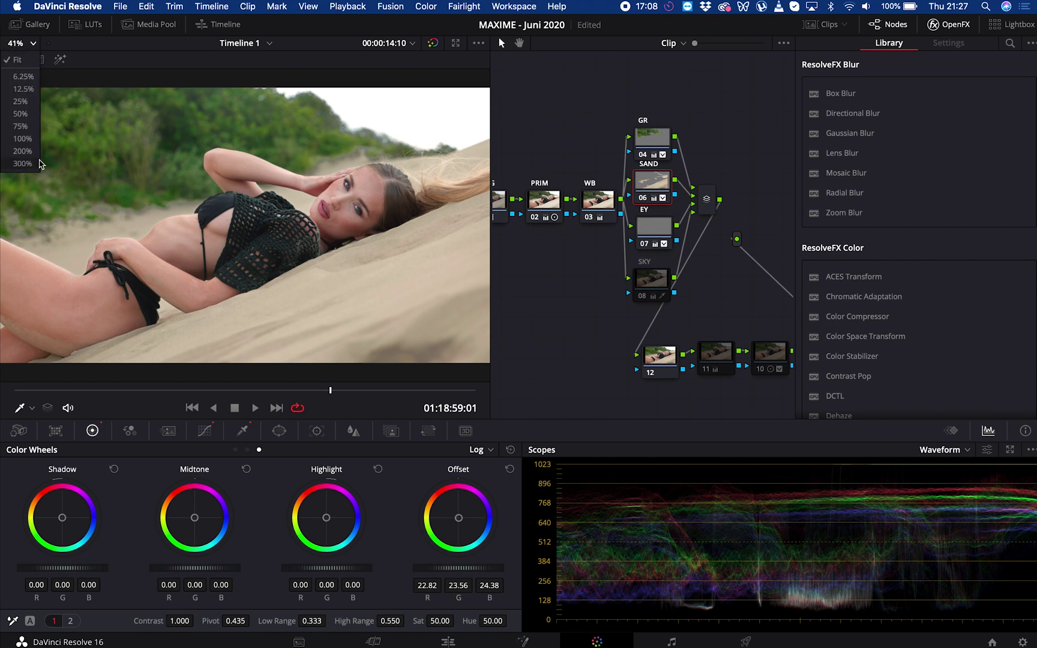
click(36, 162)
scroll(310, 159, up, 10)
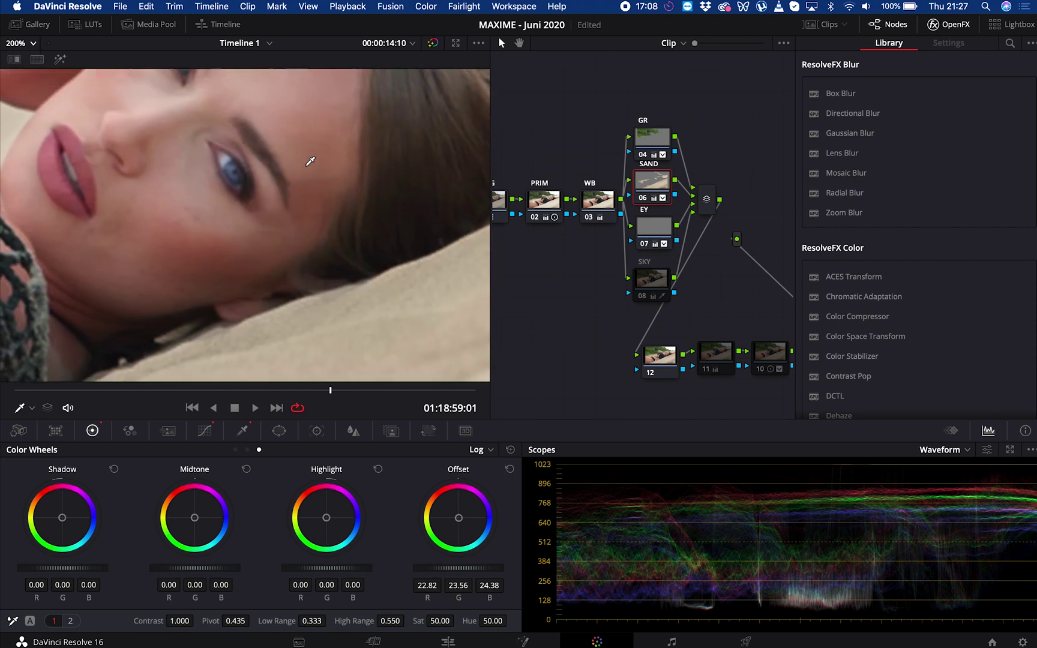
click(644, 244)
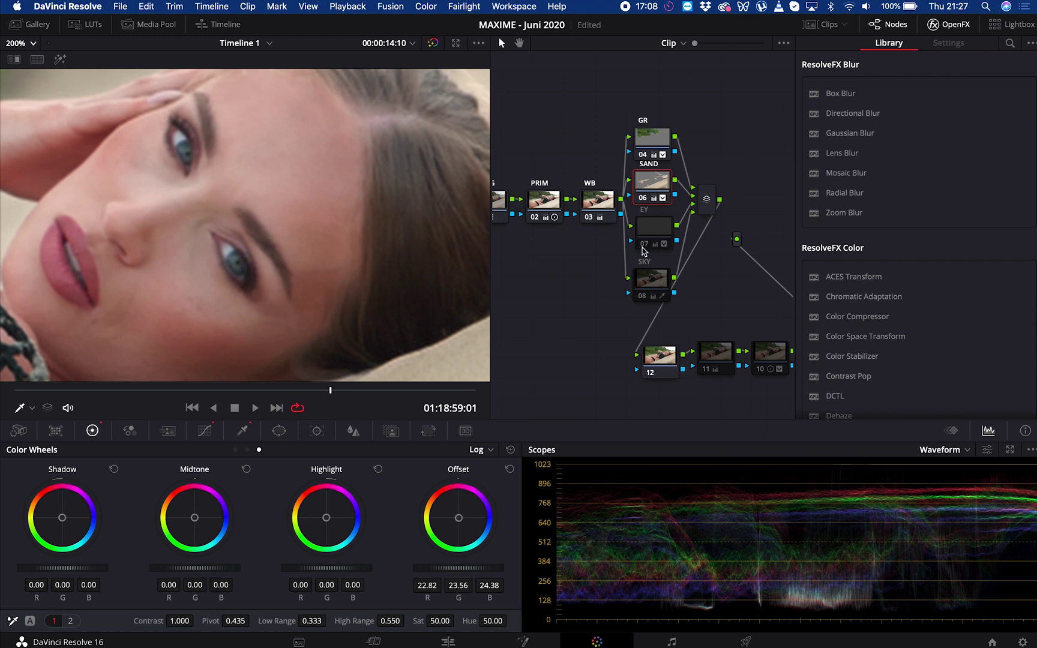
click(654, 234)
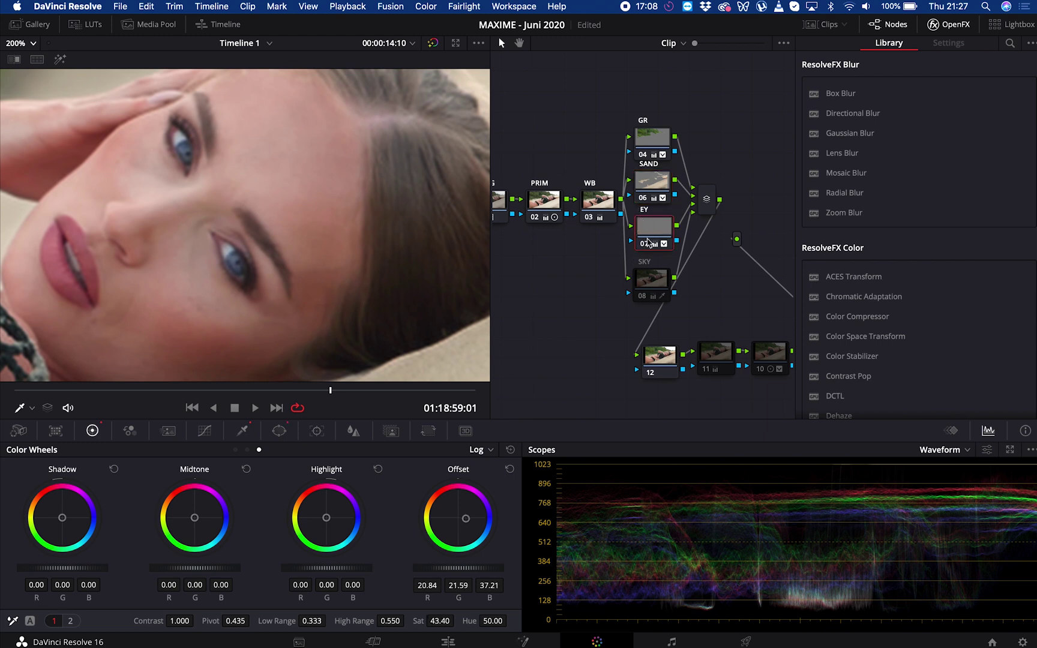
Step: Shift the EY node's Offset so the irises turn teal-green, then fit the frame in the viewer
click(281, 433)
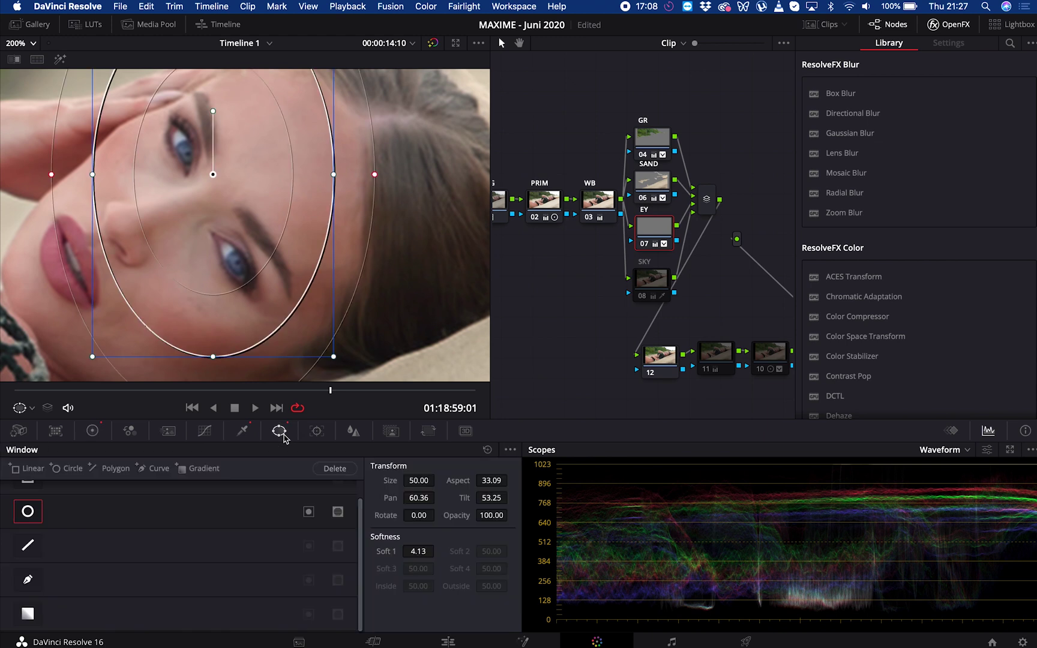
click(92, 434)
drag(467, 520, 388, 559)
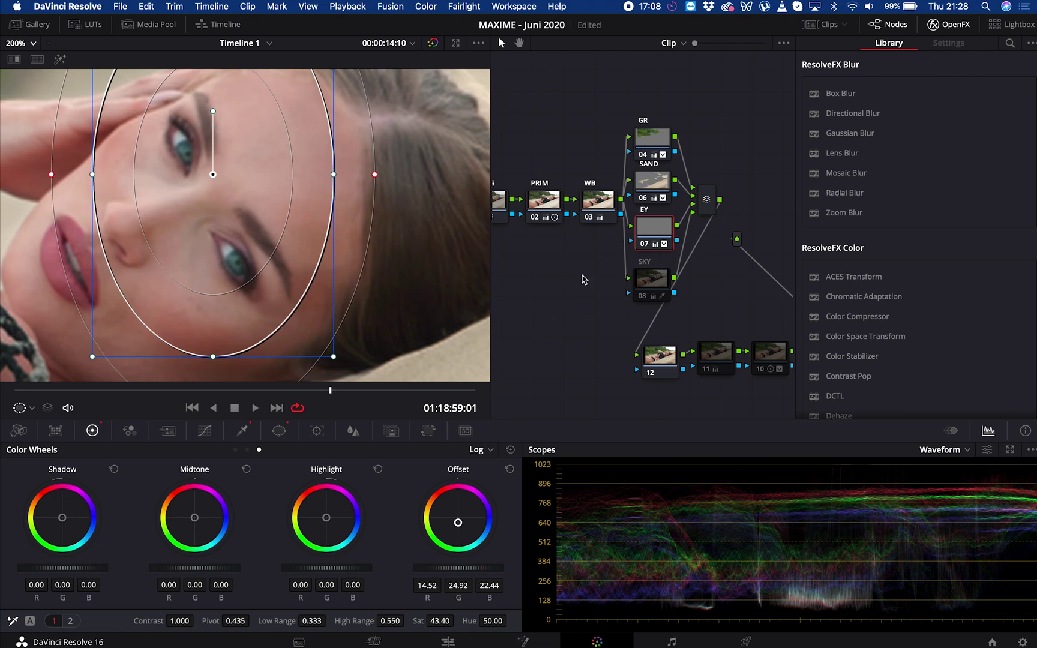
click(652, 281)
click(8, 49)
click(18, 62)
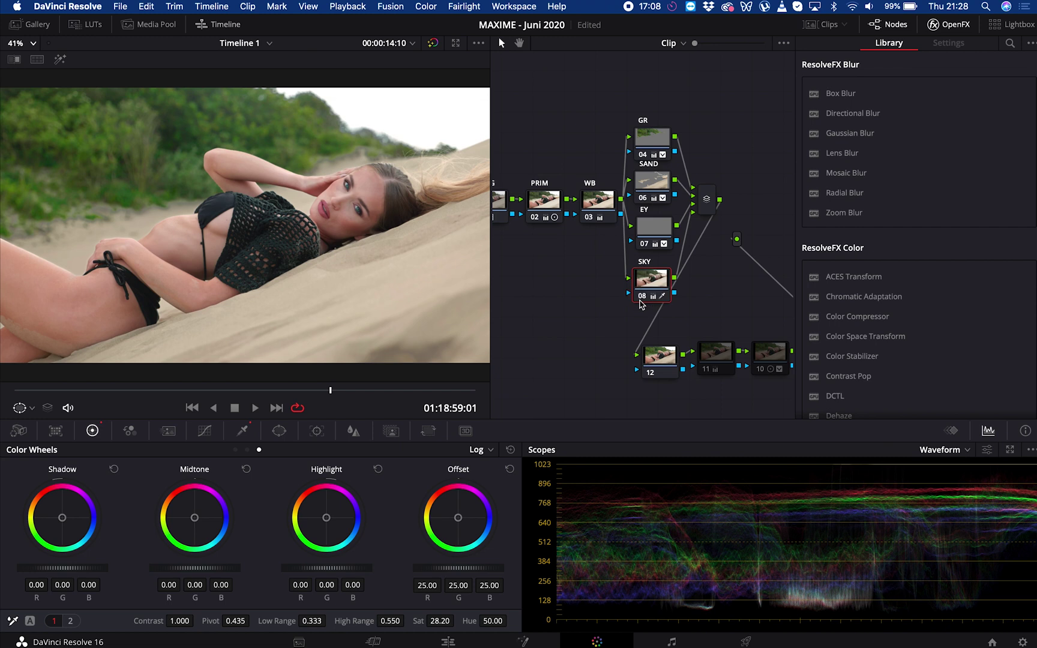
Step: Shift the SAND node's Offset toward golden yellow and raise its Color Boost to 9.50
click(653, 186)
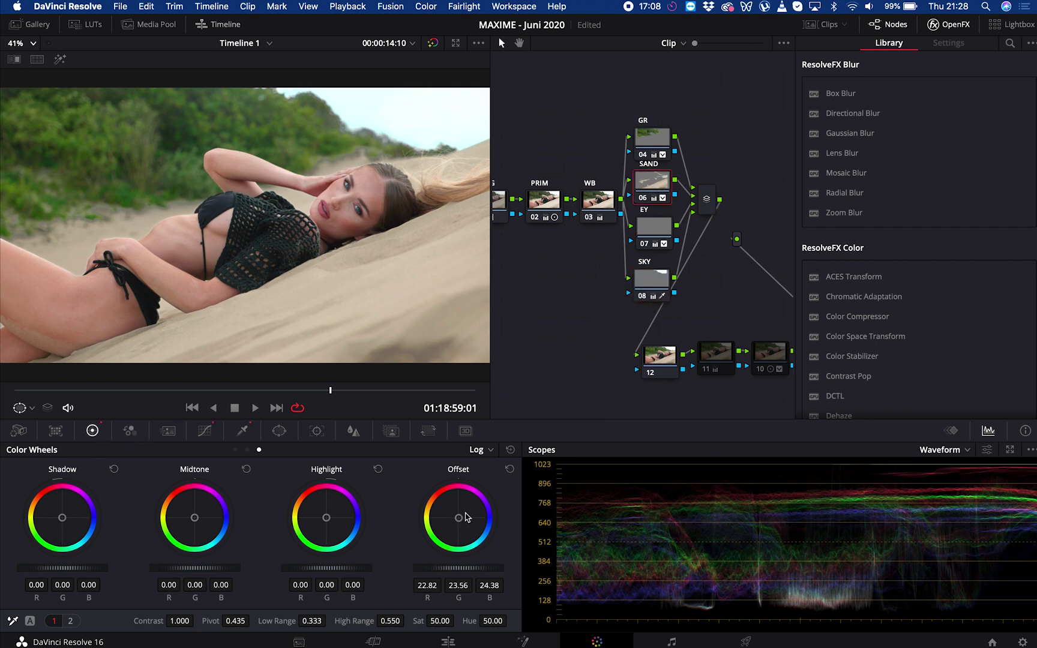
drag(460, 520, 410, 504)
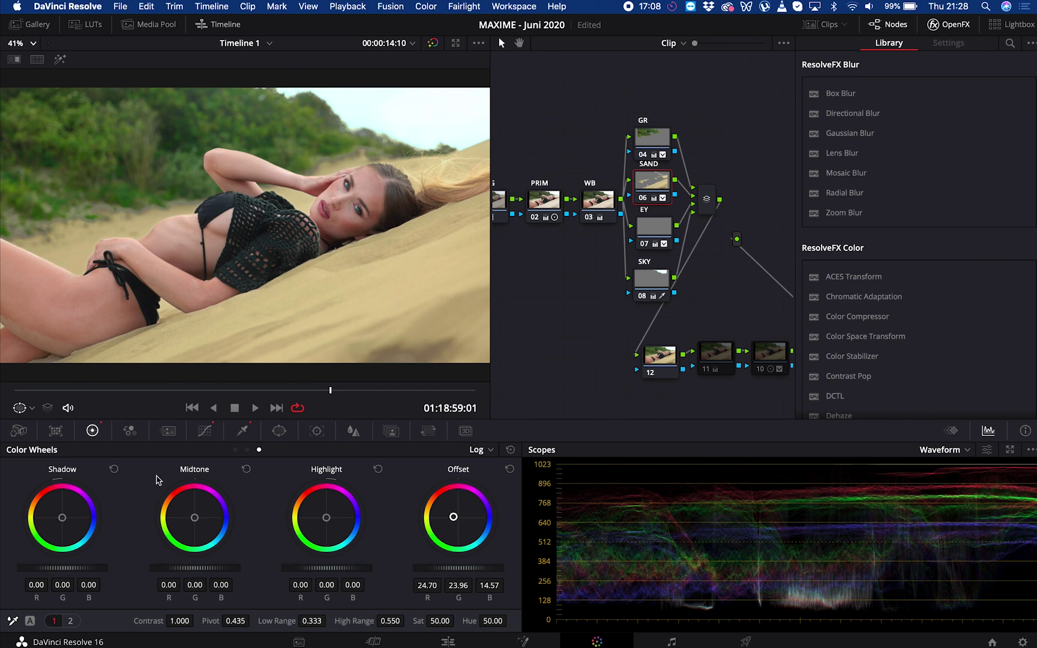
click(70, 628)
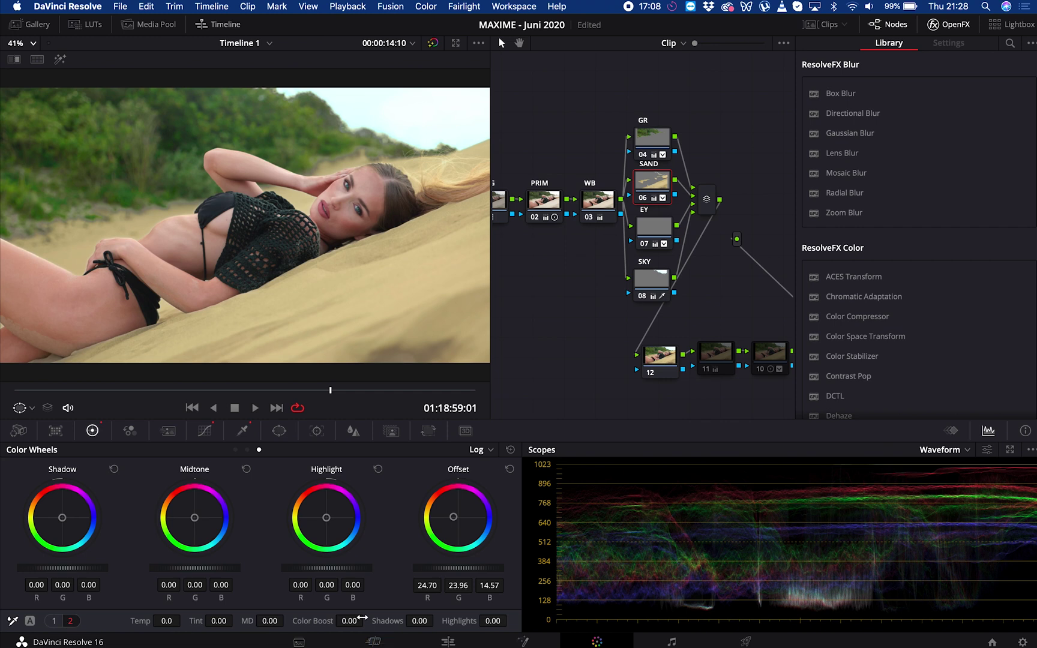
drag(340, 624, 347, 625)
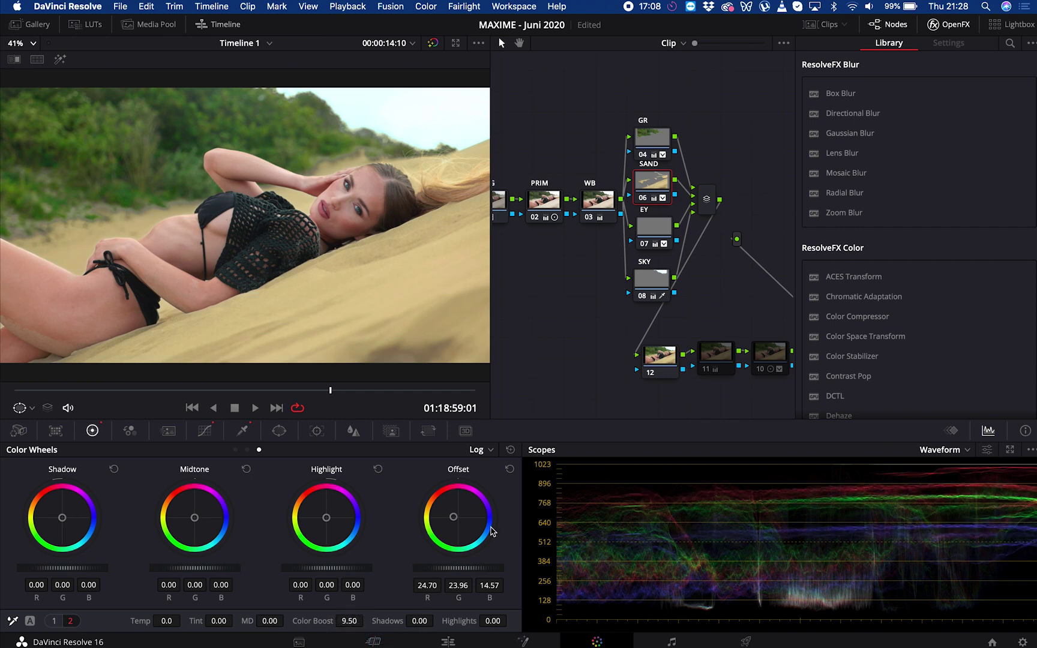
mouse_move(458, 519)
mouse_down()
mouse_move(472, 515)
mouse_move(467, 506)
mouse_up()
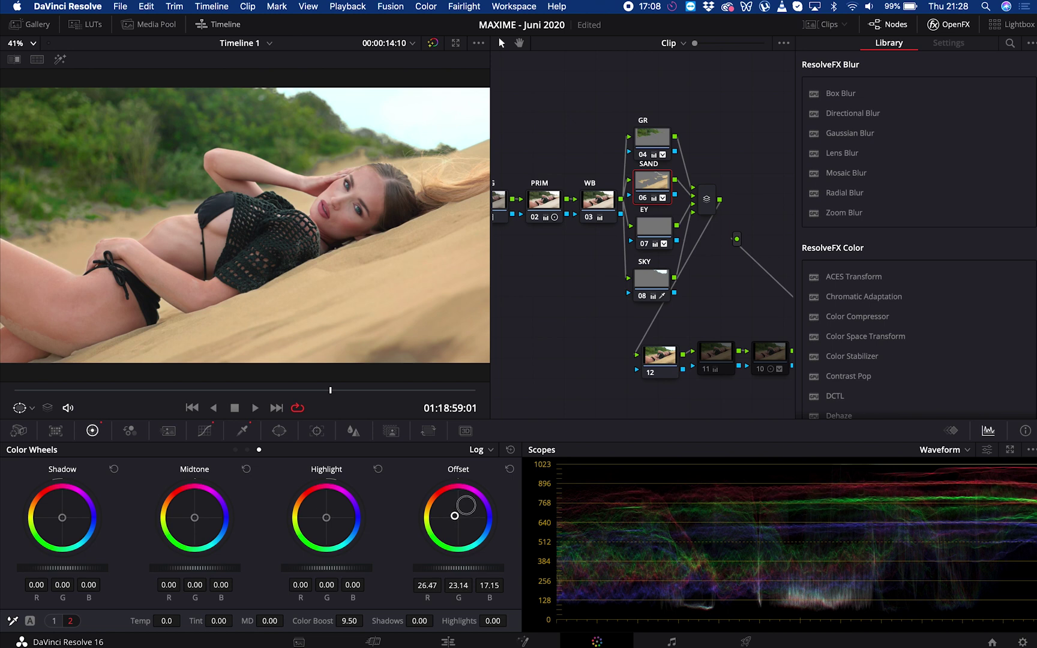
drag(467, 505, 456, 519)
Step: Move node 12 up beside the Layer Mixer and bring up its HSL qualifier
click(664, 364)
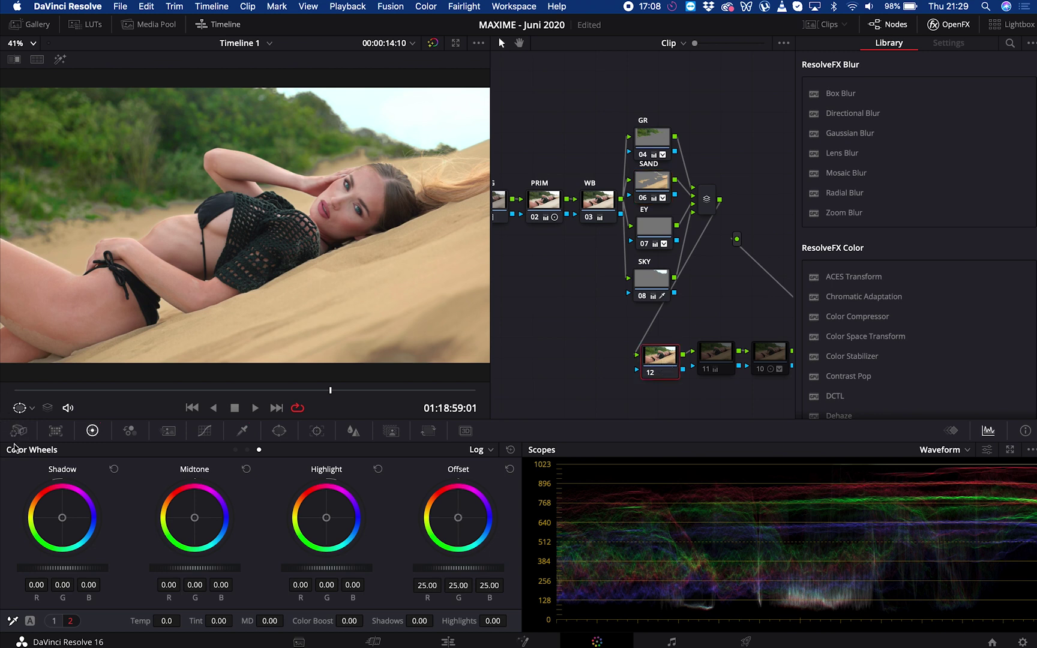
drag(655, 365, 759, 179)
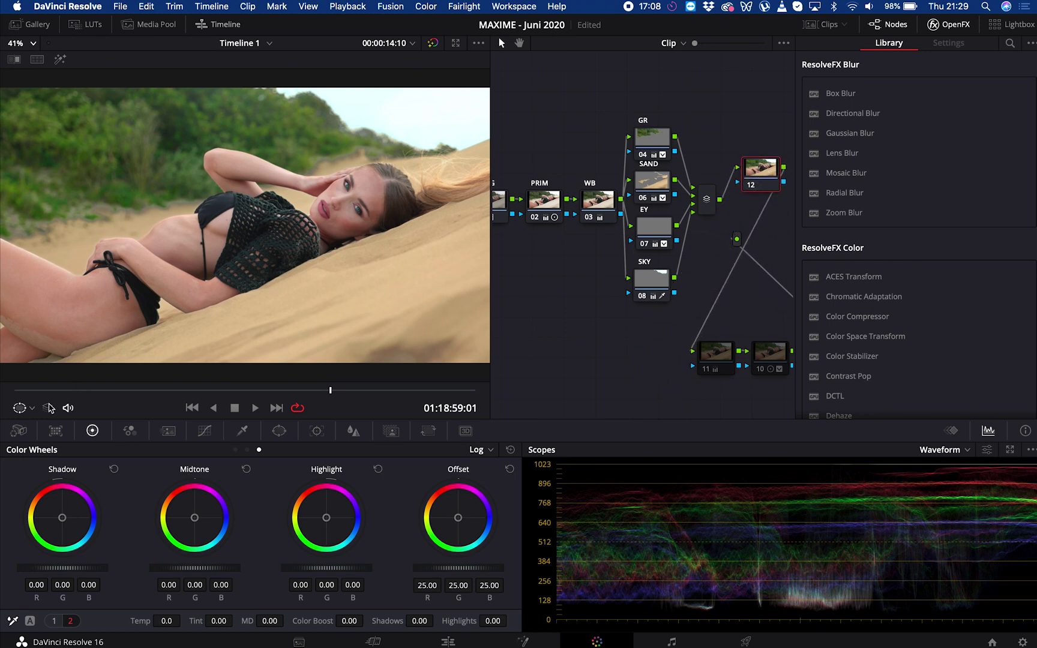
click(243, 431)
Step: With Highlight on, sample the face's skin tone to key the skin in node 12
click(54, 66)
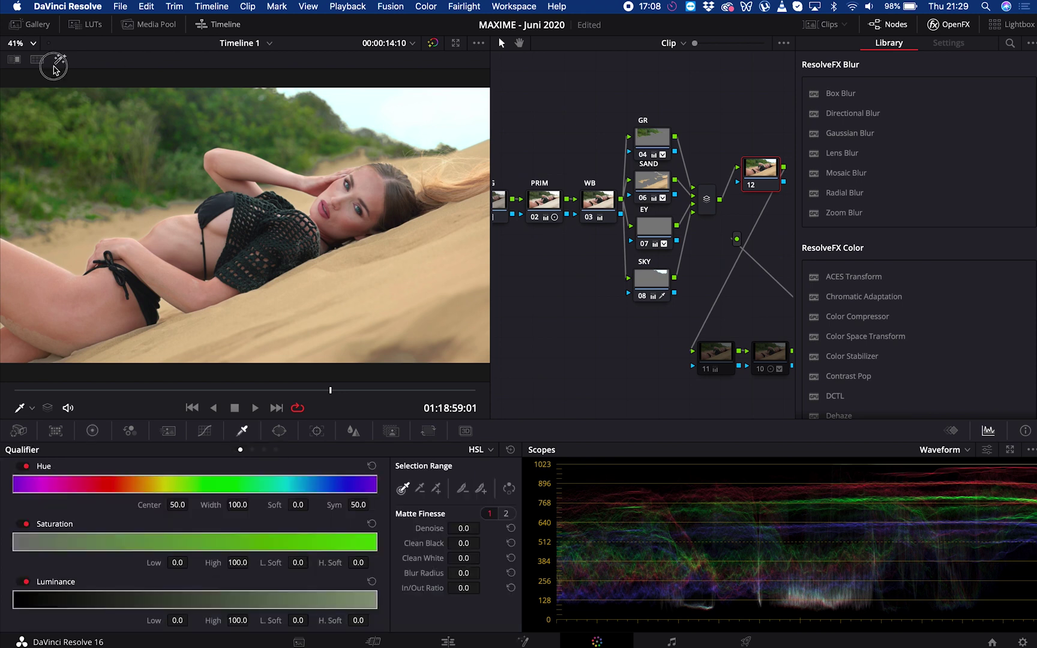
click(367, 197)
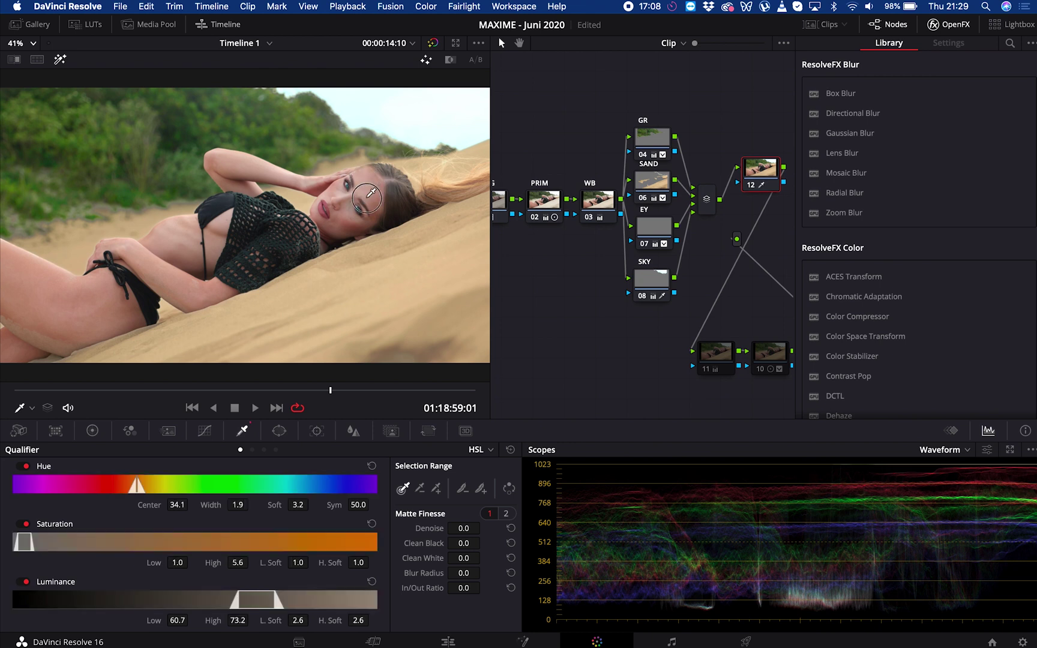
click(370, 192)
drag(369, 192, 348, 210)
Step: Widen the key's hue, luminance and saturation ranges, blur the matte and raise Clean White
drag(148, 490, 147, 487)
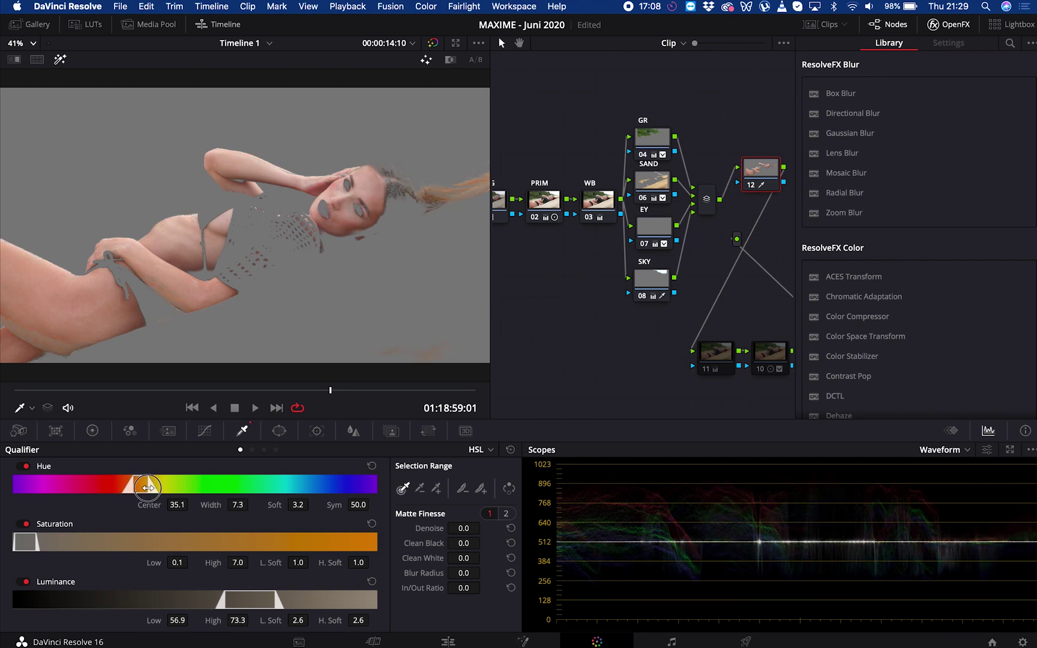
drag(252, 596, 256, 600)
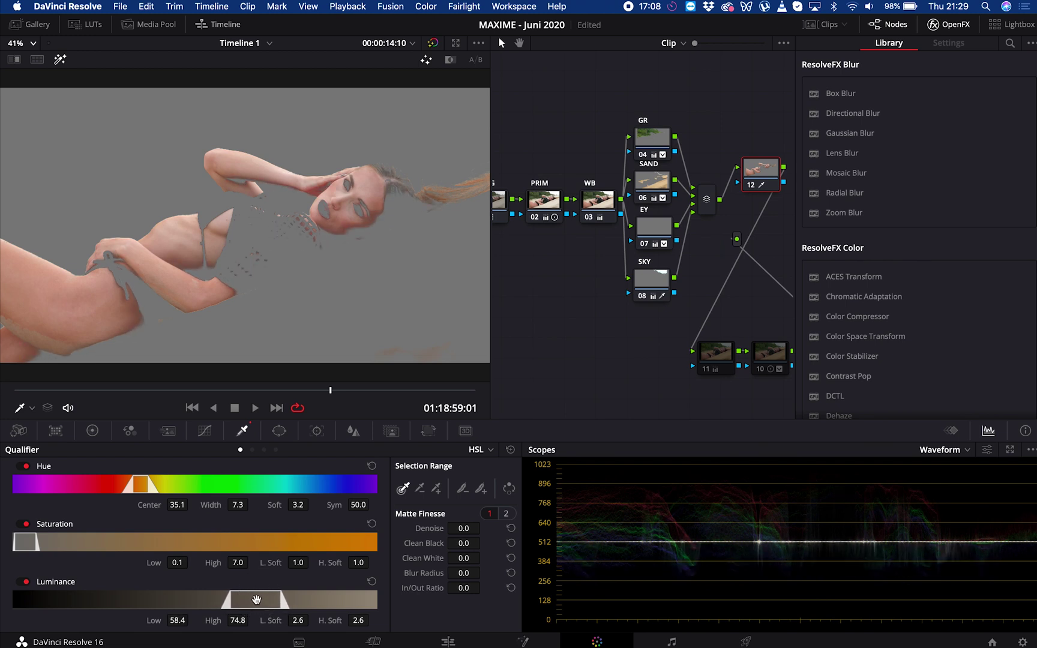
drag(24, 542, 28, 544)
drag(141, 485, 140, 485)
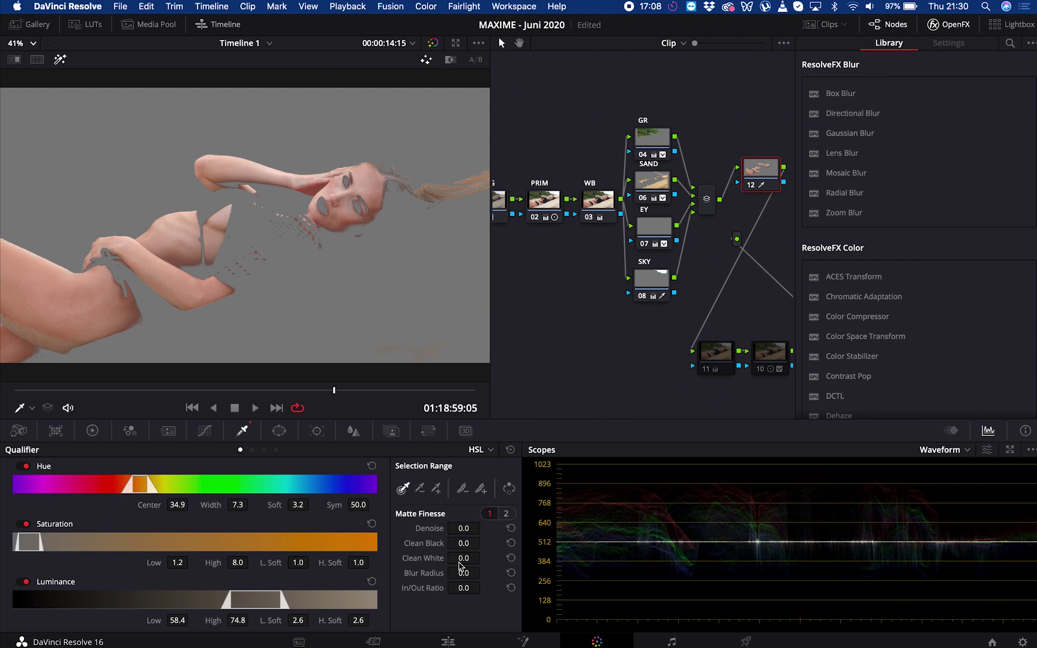
drag(460, 578, 539, 579)
drag(462, 559, 489, 557)
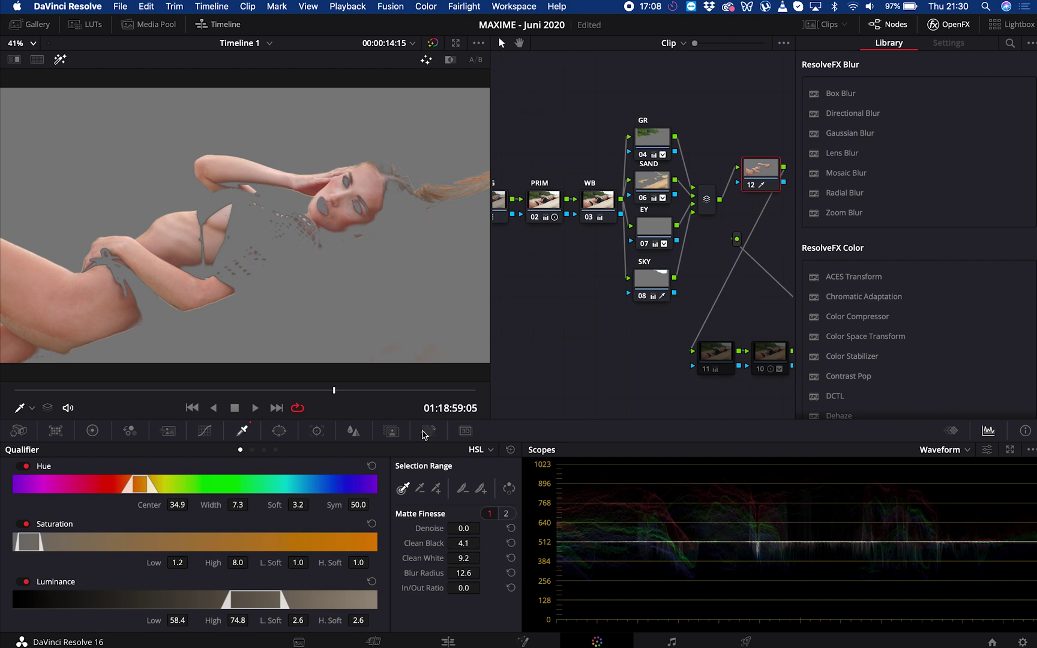
Step: Check the skin matte on other frames and against the full-colour image
mouse_move(335, 390)
mouse_down()
mouse_move(161, 401)
mouse_move(327, 430)
mouse_move(340, 427)
mouse_move(323, 391)
mouse_move(342, 393)
mouse_up()
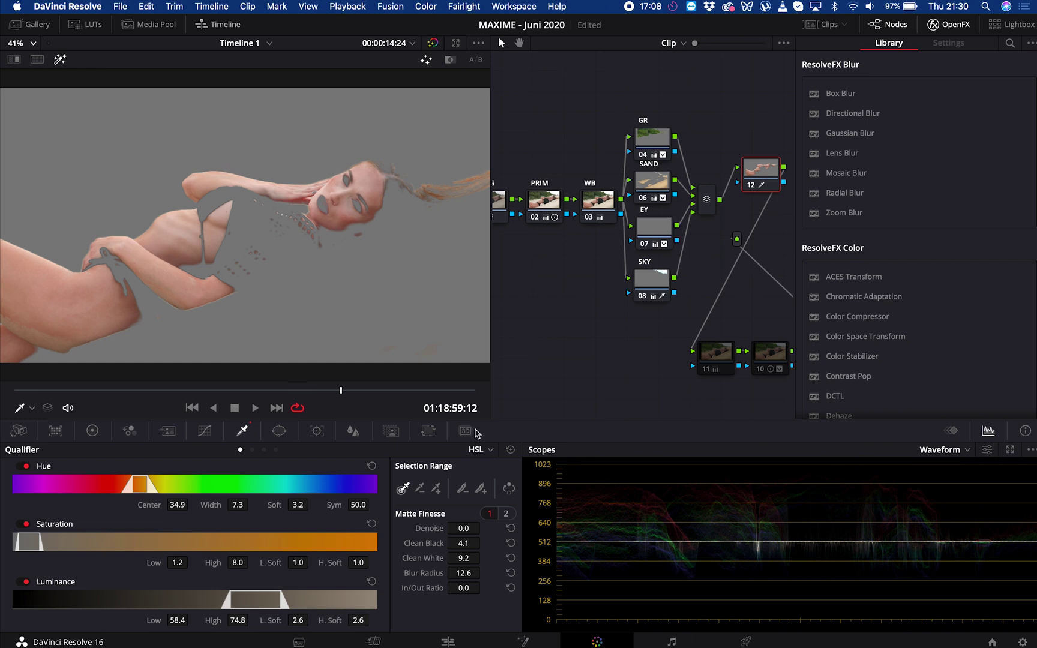
click(61, 59)
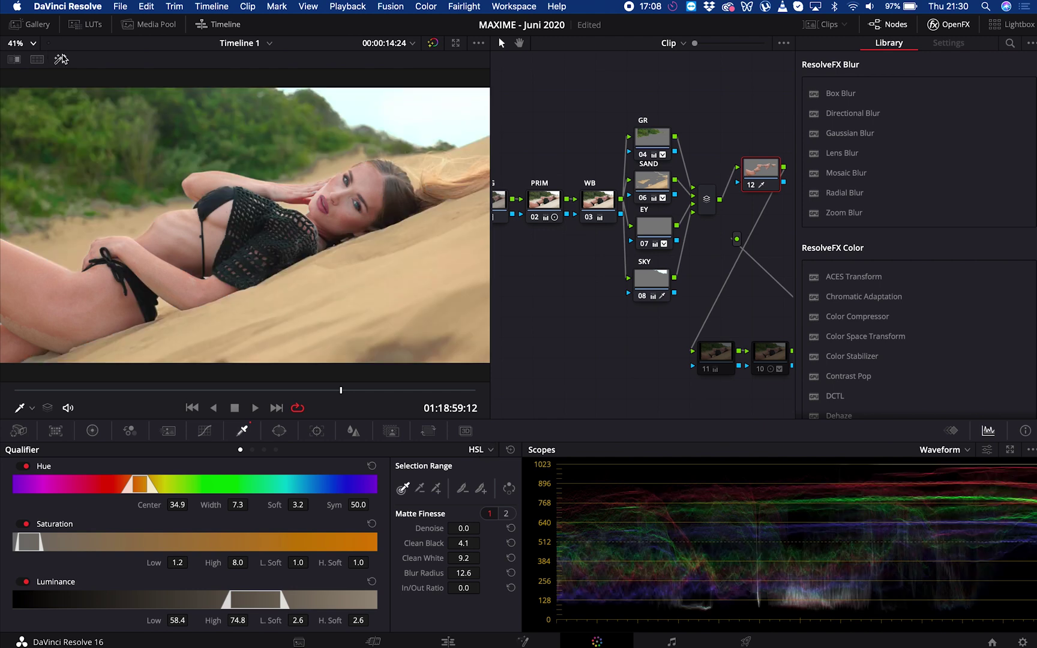
click(60, 60)
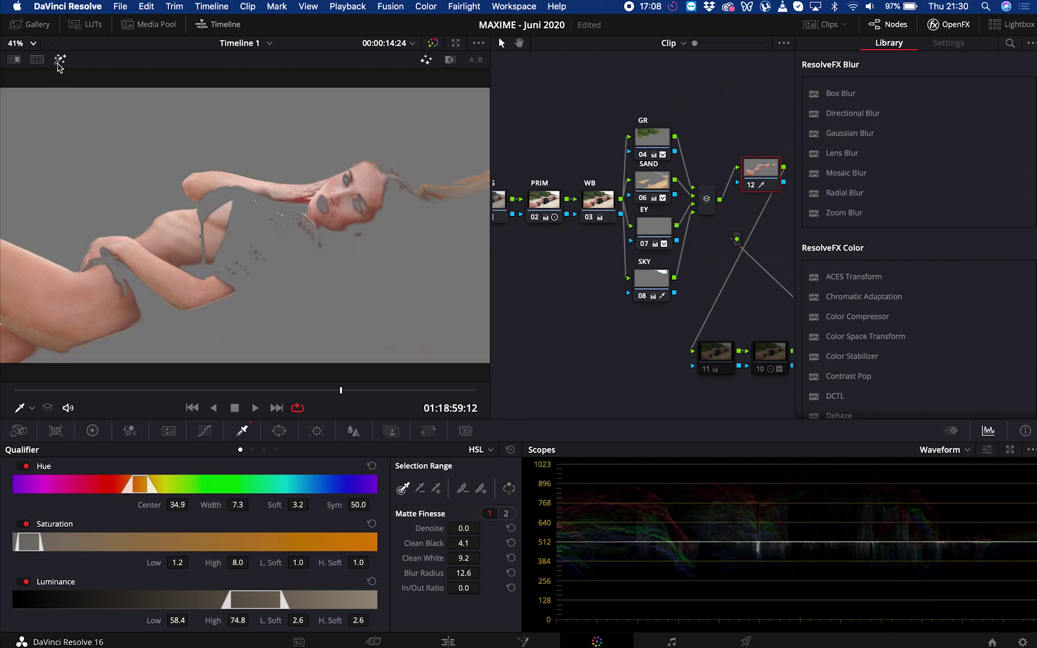
Step: Switch to the Color Wheels showing temperature, tint and midtone detail
click(91, 431)
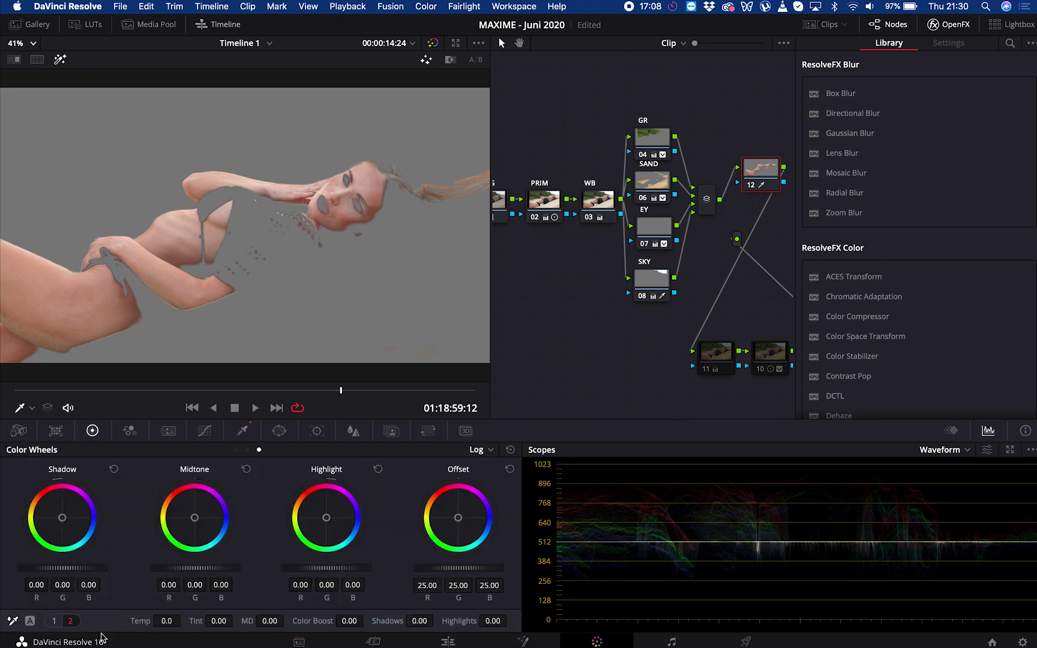
click(55, 621)
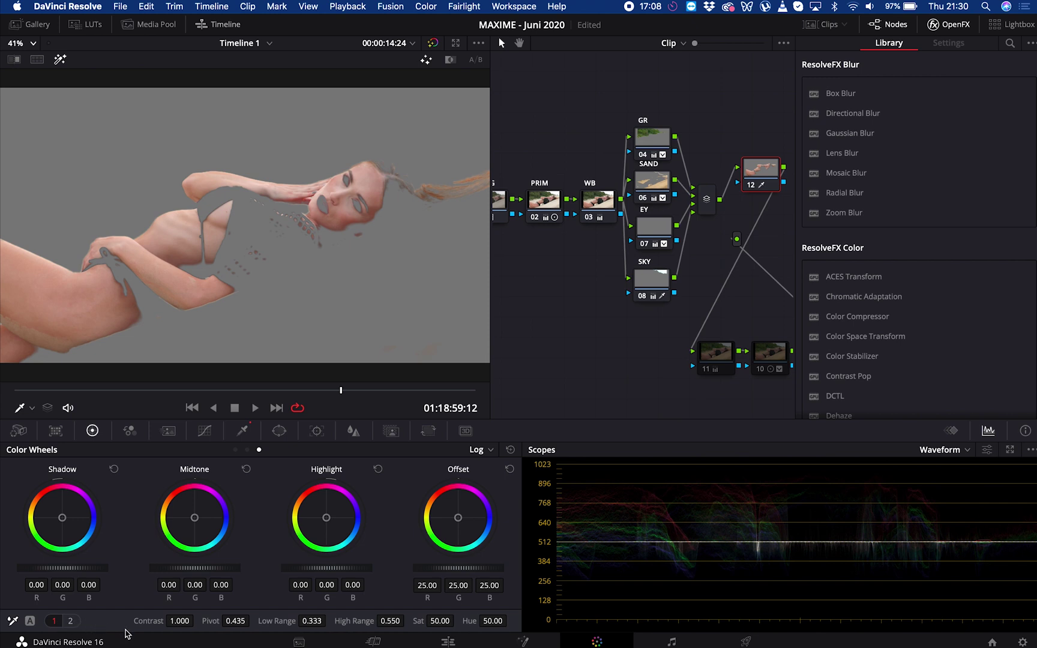
click(71, 622)
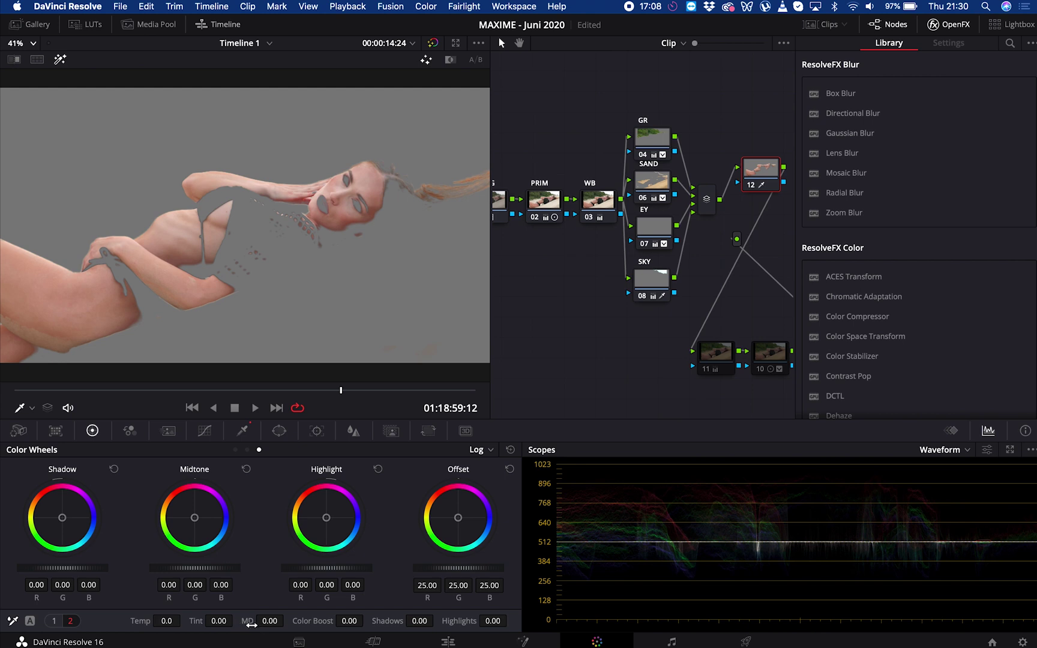
Step: Turn off Highlight, view at 100% and lower node 12's Midtone Detail to -38.00
click(59, 61)
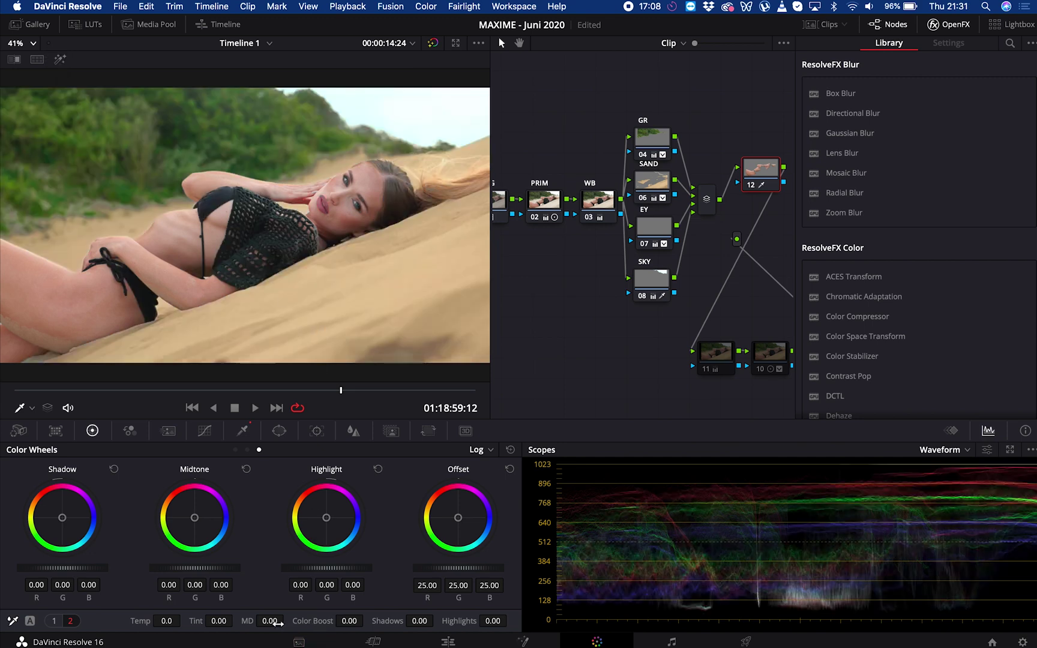
drag(269, 622, 326, 621)
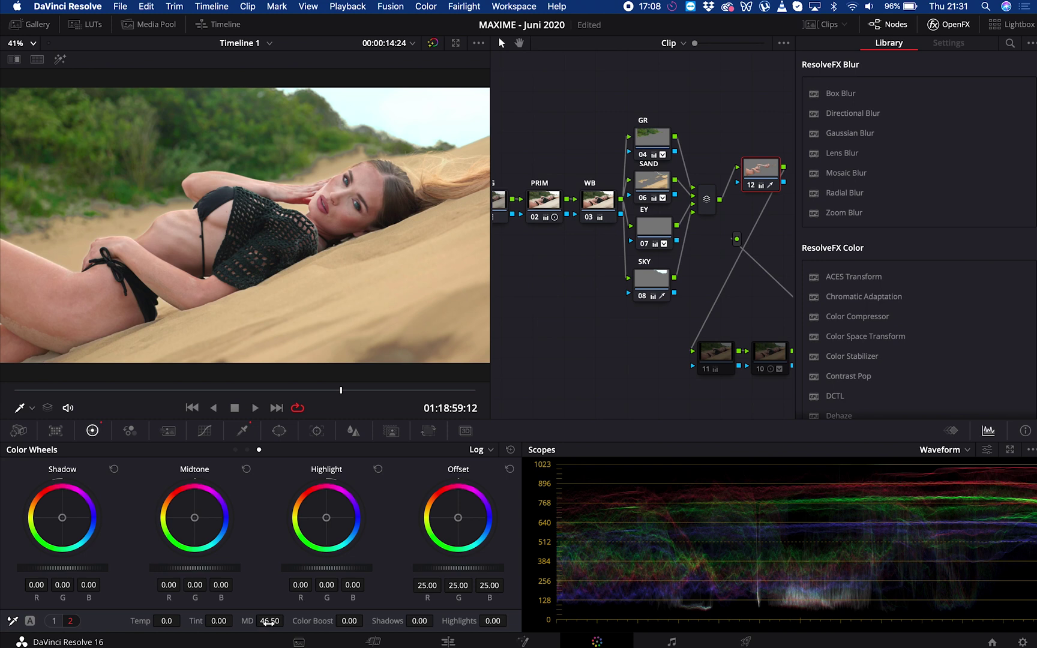
click(18, 45)
click(35, 143)
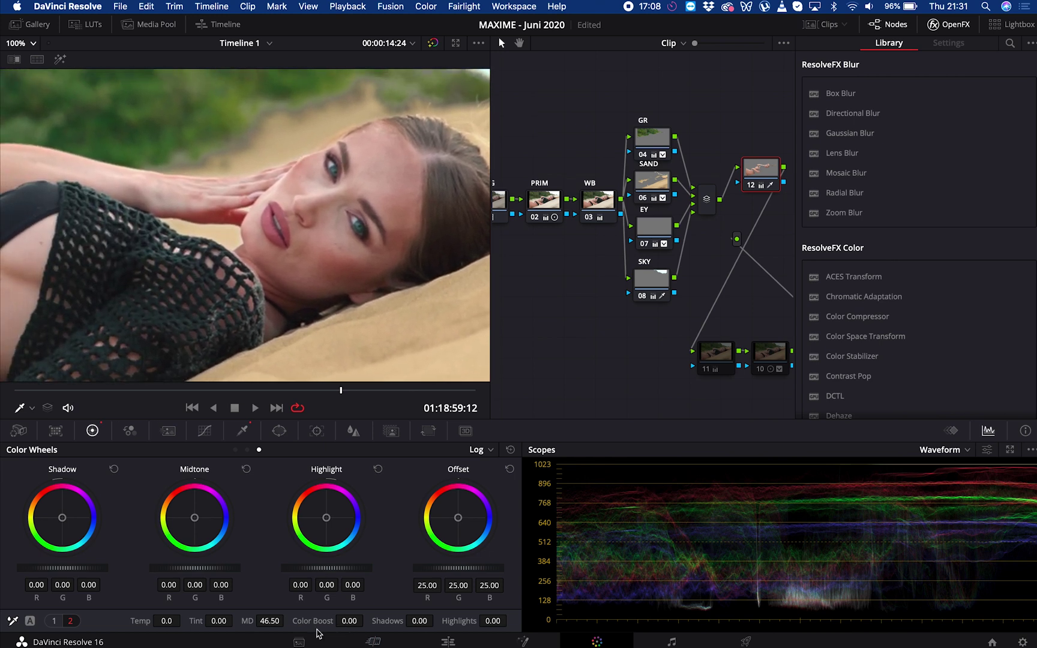
drag(270, 621, 178, 635)
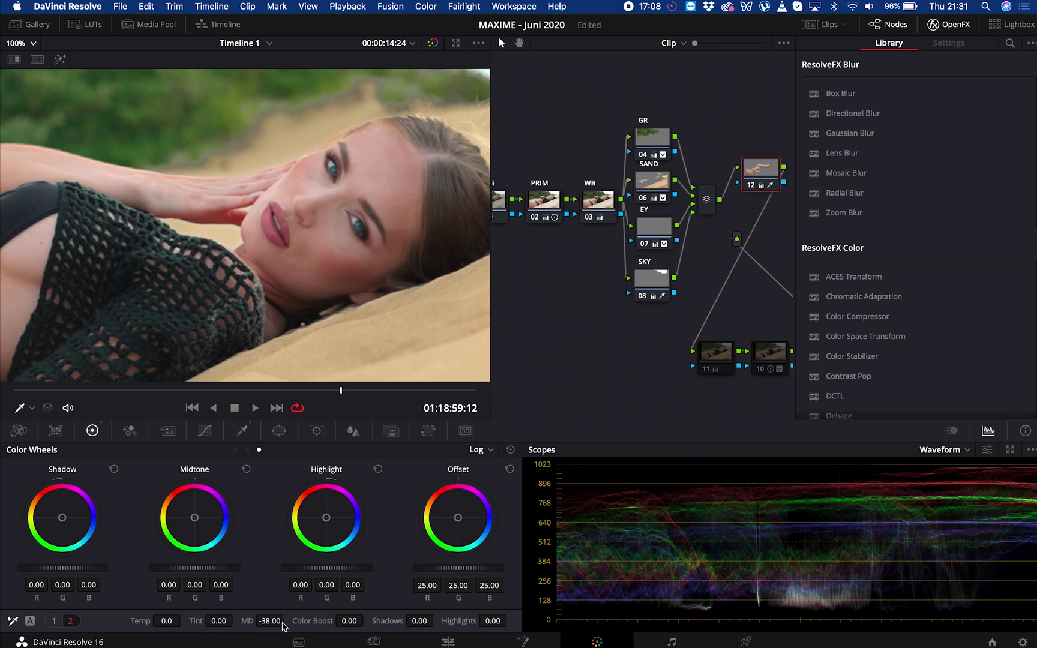
Step: Magnify the face to 200% and switch playback to Proxy Mode
click(24, 43)
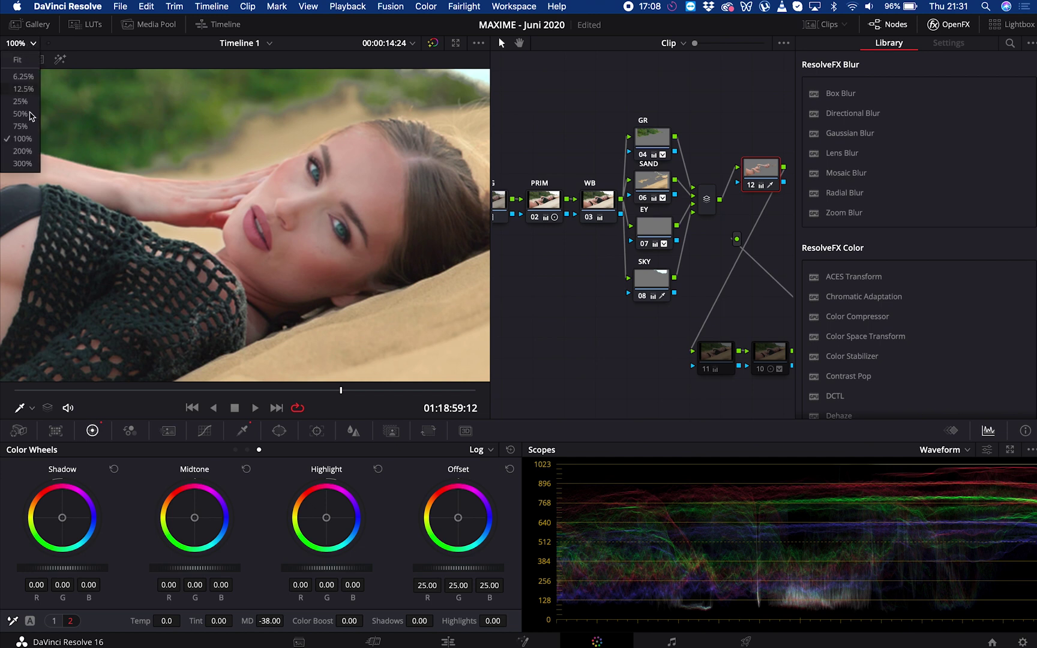
click(22, 150)
scroll(266, 206, right, 3)
click(347, 6)
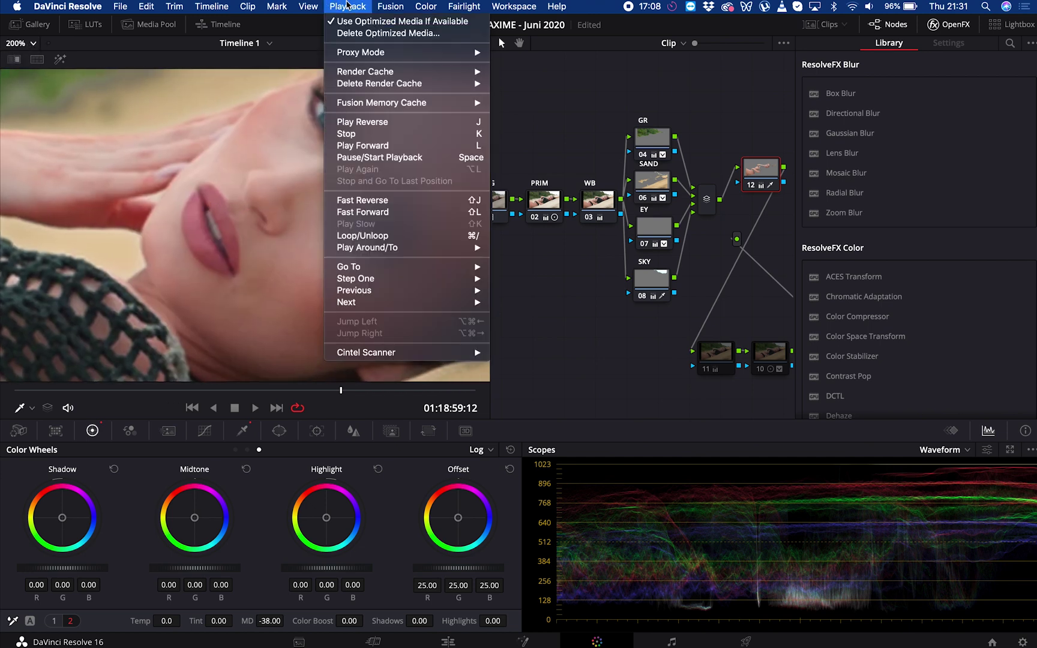
click(516, 55)
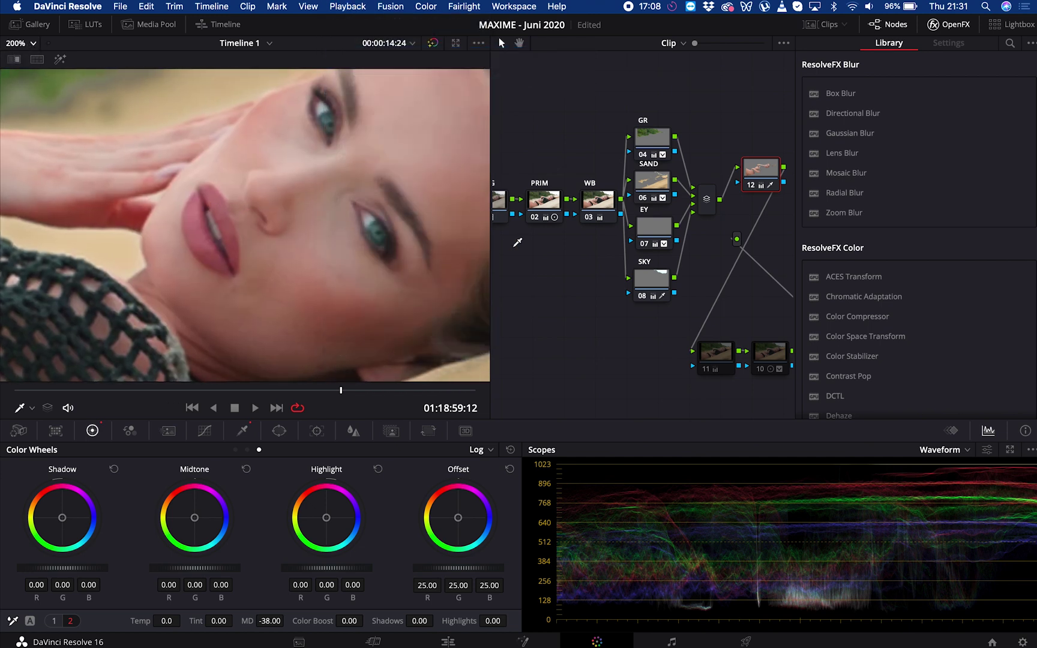
scroll(305, 245, right, 3)
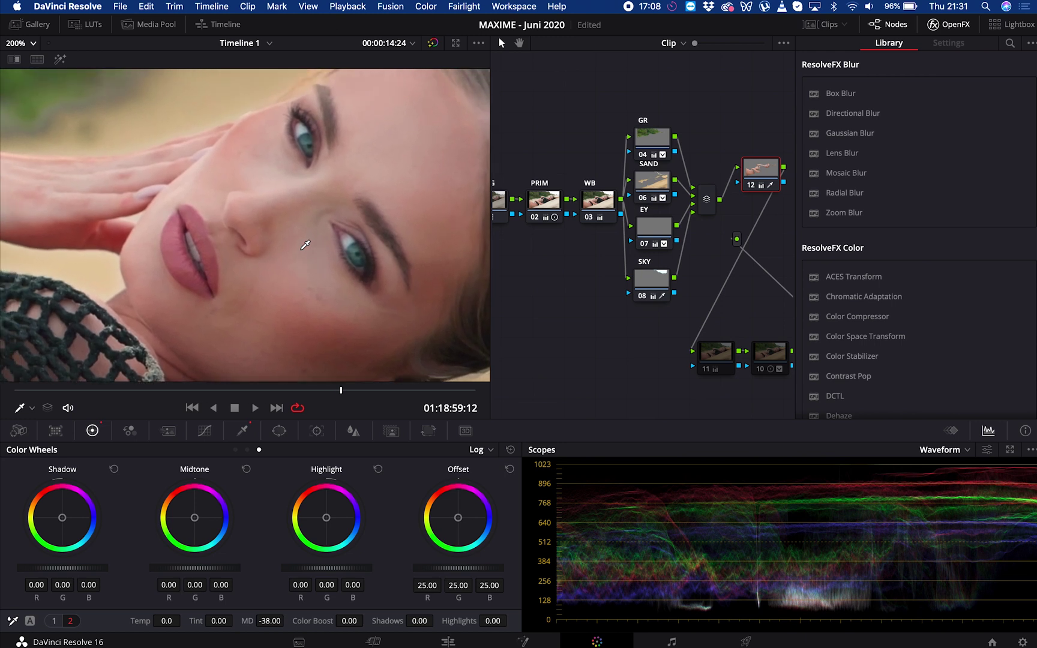
Step: Lower node 12's Midtone Detail to -55.00 and review it with the matte and playback
drag(270, 621, 215, 630)
click(59, 60)
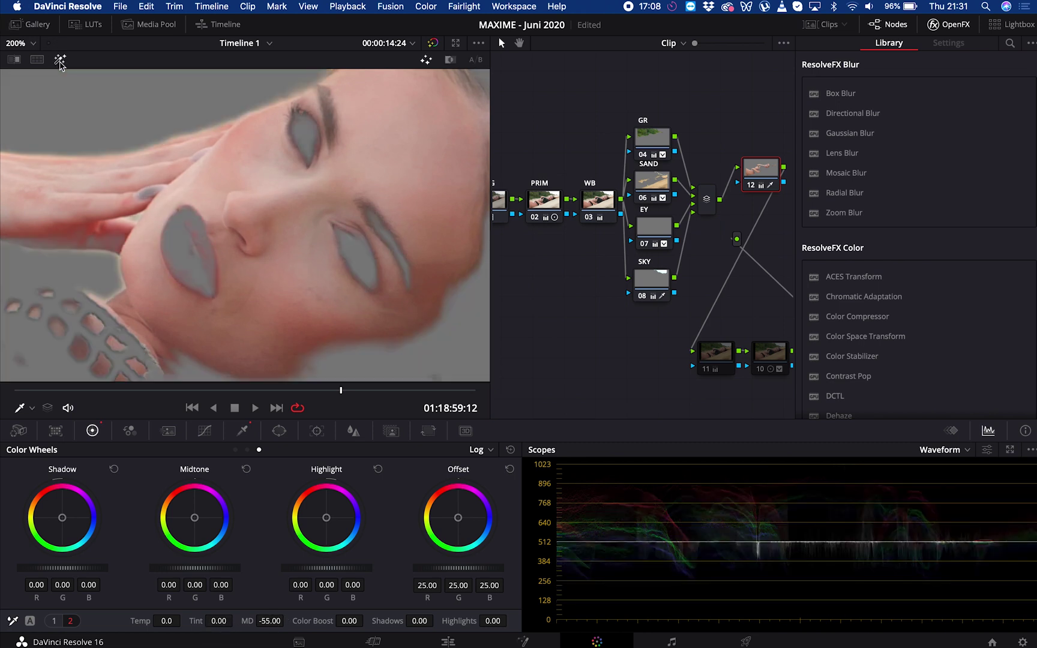
click(60, 59)
key(space)
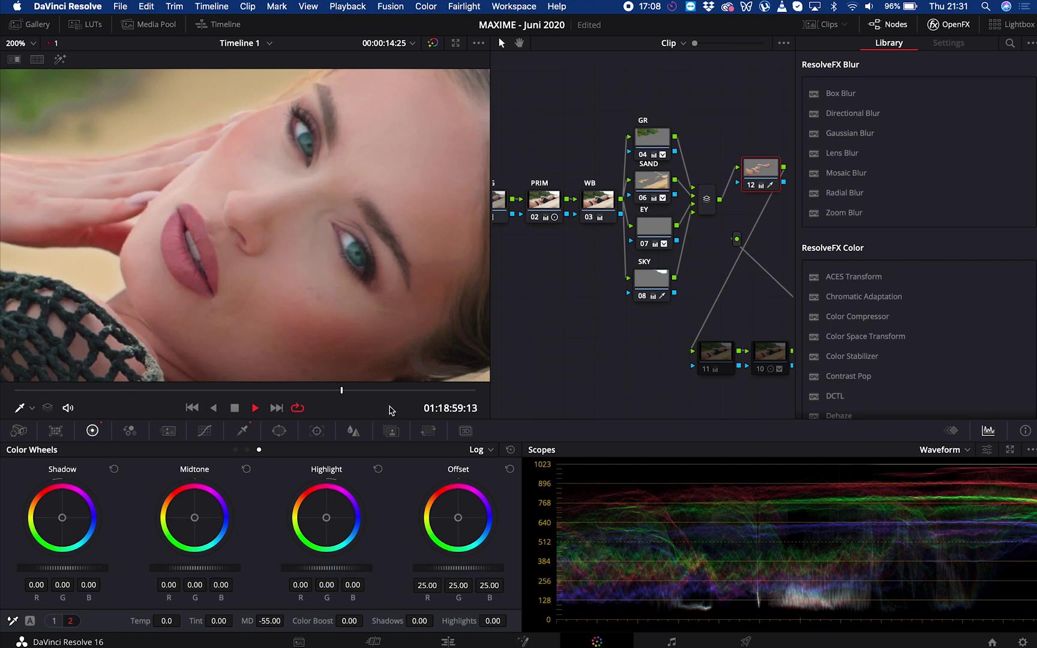
key(space)
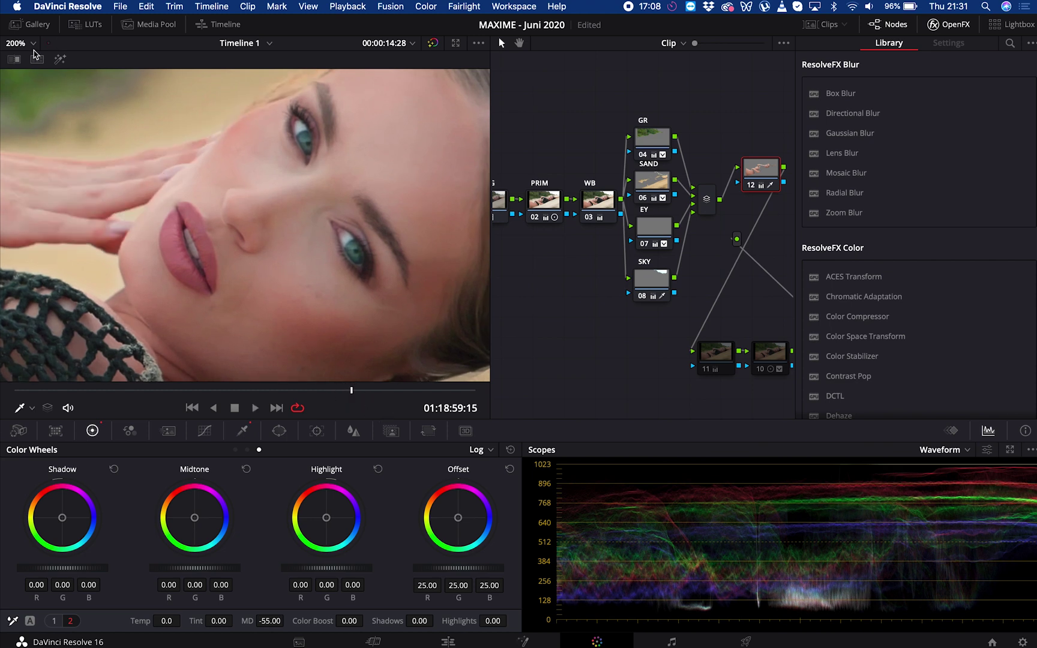
click(24, 43)
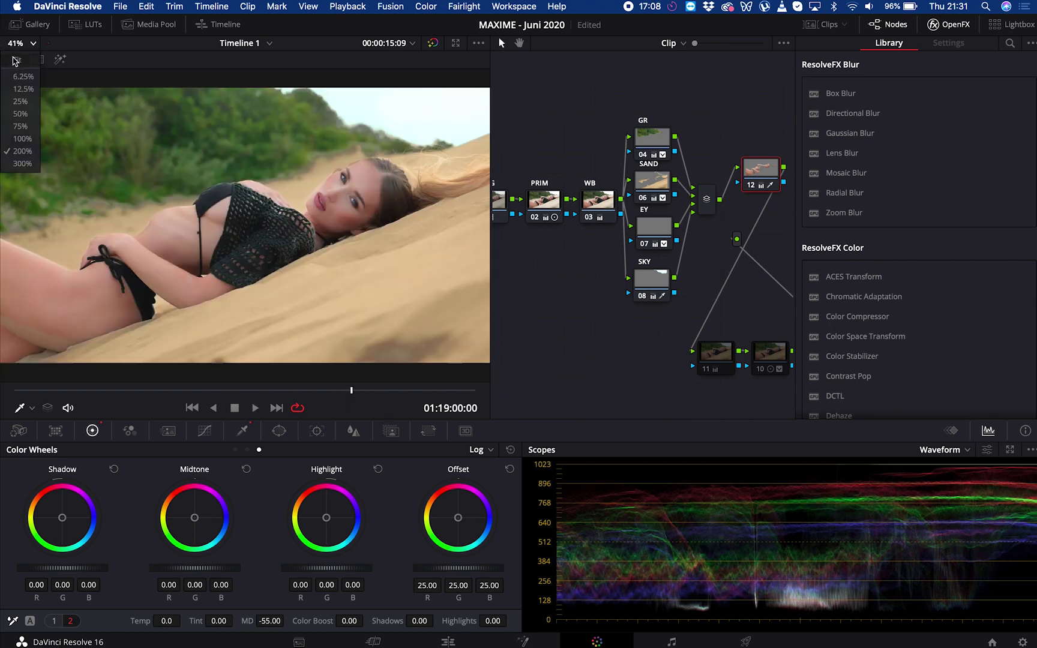
Step: Return to frame 01:18:59:07 and toggle node 12 off and on to compare the skin
click(15, 60)
drag(339, 394, 336, 393)
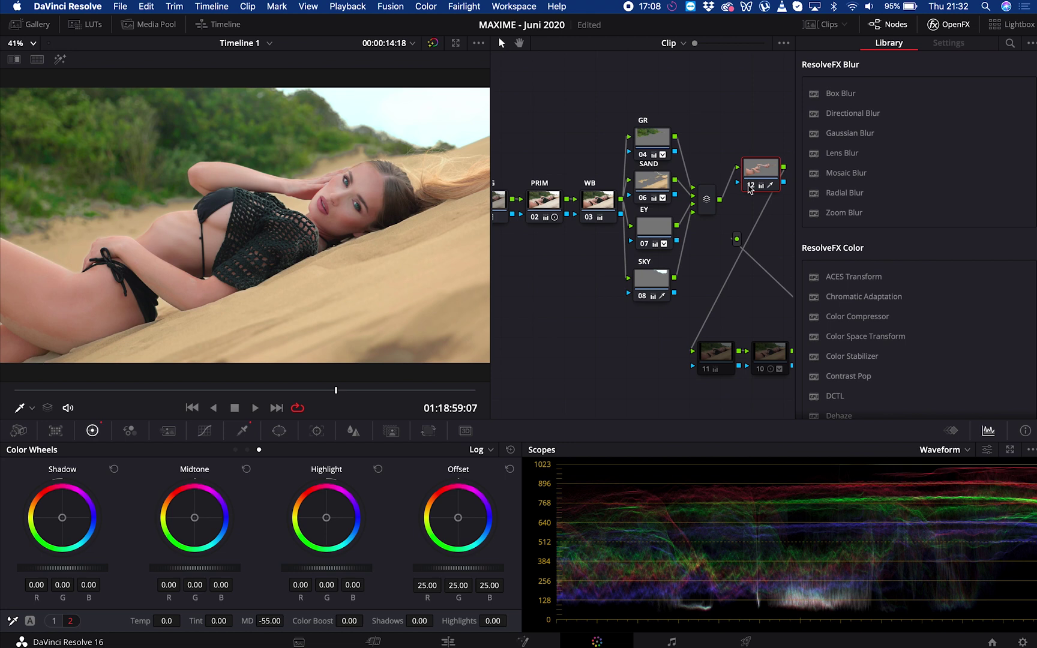
click(749, 187)
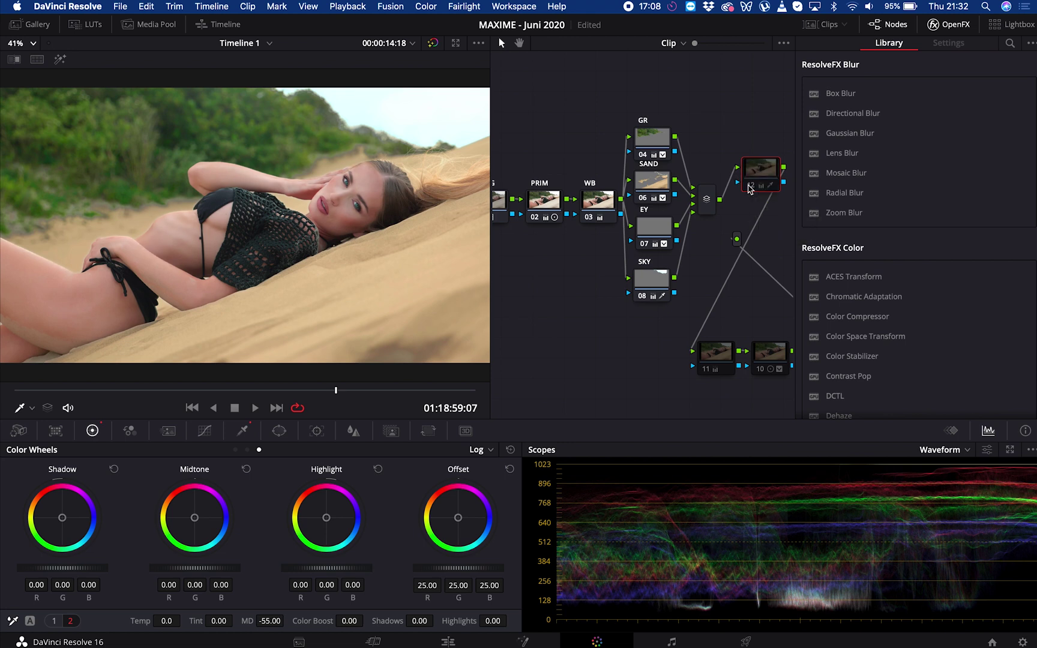
key(super+d)
Step: Compare node 12 off and on at 100% zoom on the face, then return the viewer to 41%
click(24, 44)
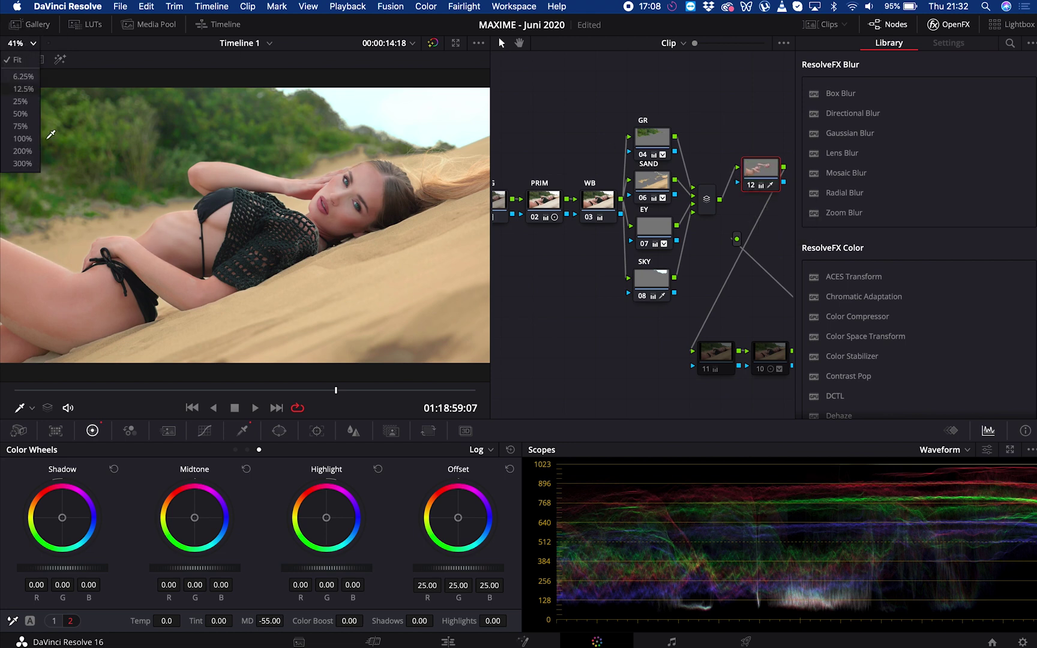
click(22, 139)
scroll(340, 179, right, 5)
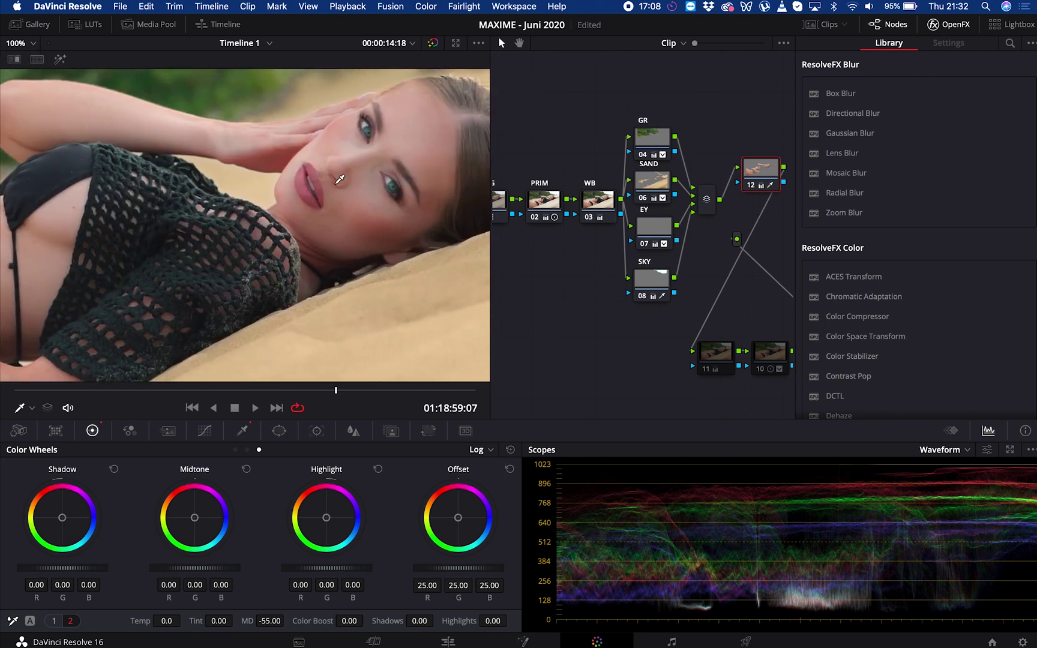
scroll(339, 179, up, 3)
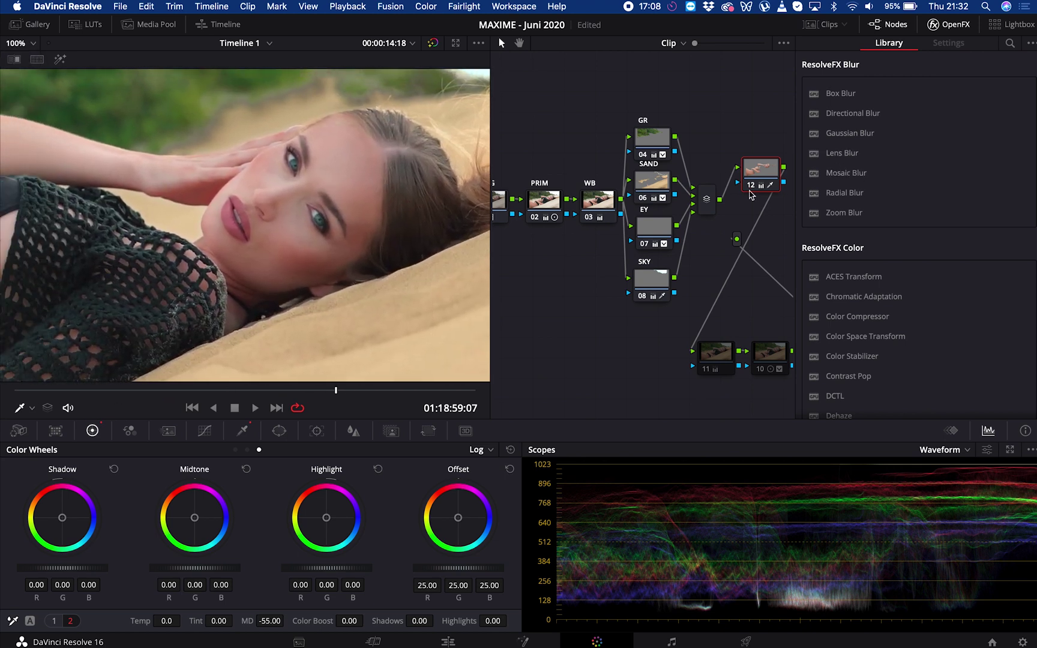
click(749, 190)
click(749, 190)
scroll(336, 230, left, 5)
scroll(336, 231, down, 5)
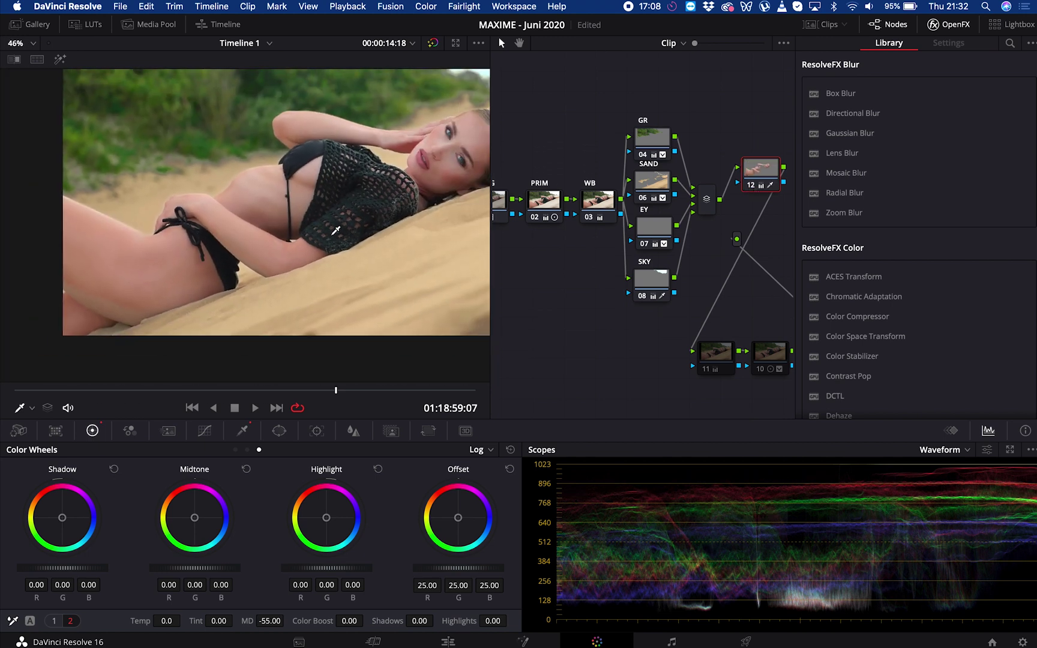
scroll(336, 230, down, 2)
click(18, 43)
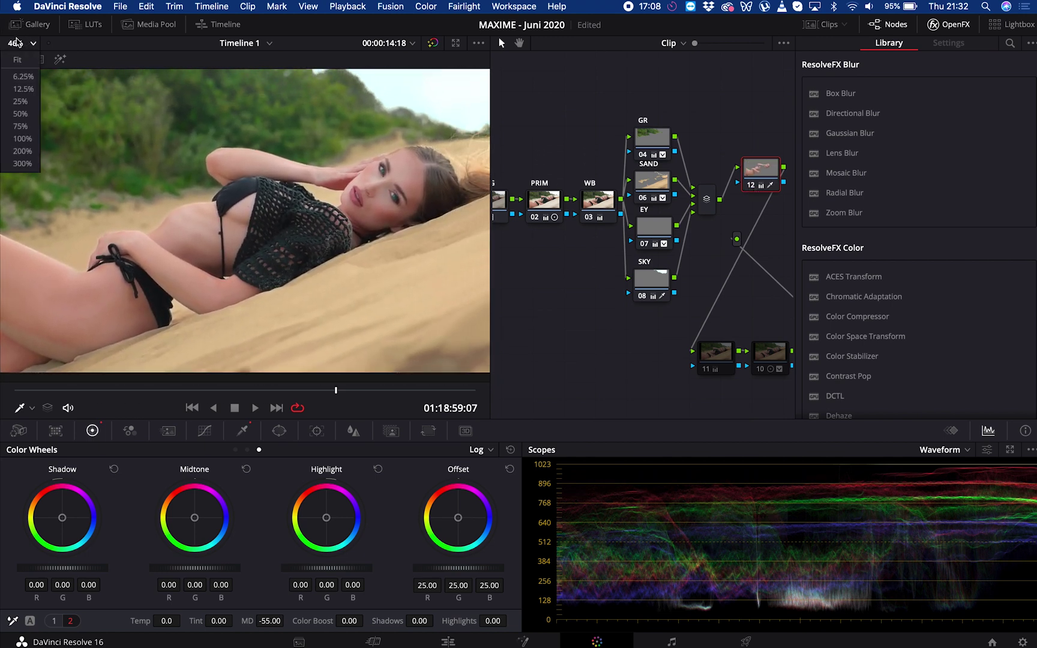
click(18, 60)
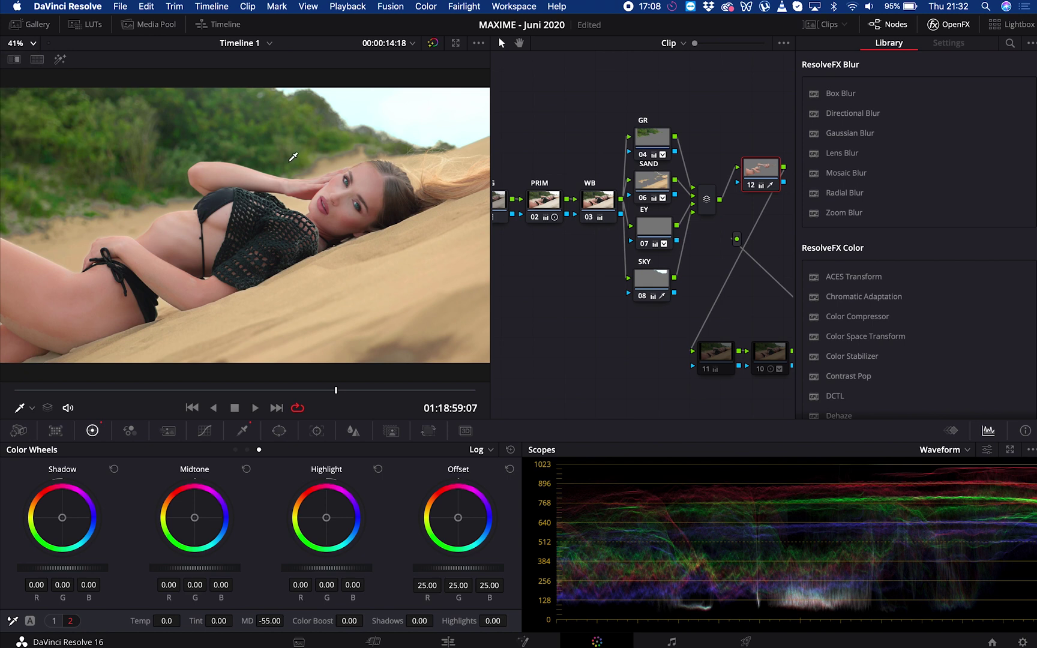
Step: Raise Midtone Detail on the SAND node and on the GR node to 40.50, then scrub to review
click(648, 191)
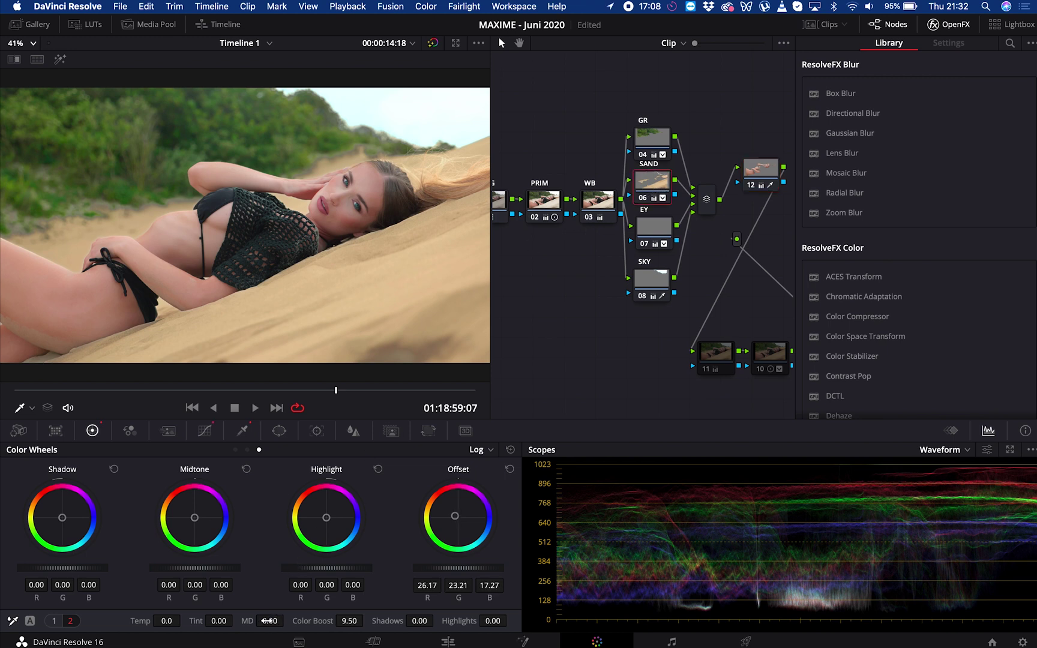
drag(266, 621, 320, 632)
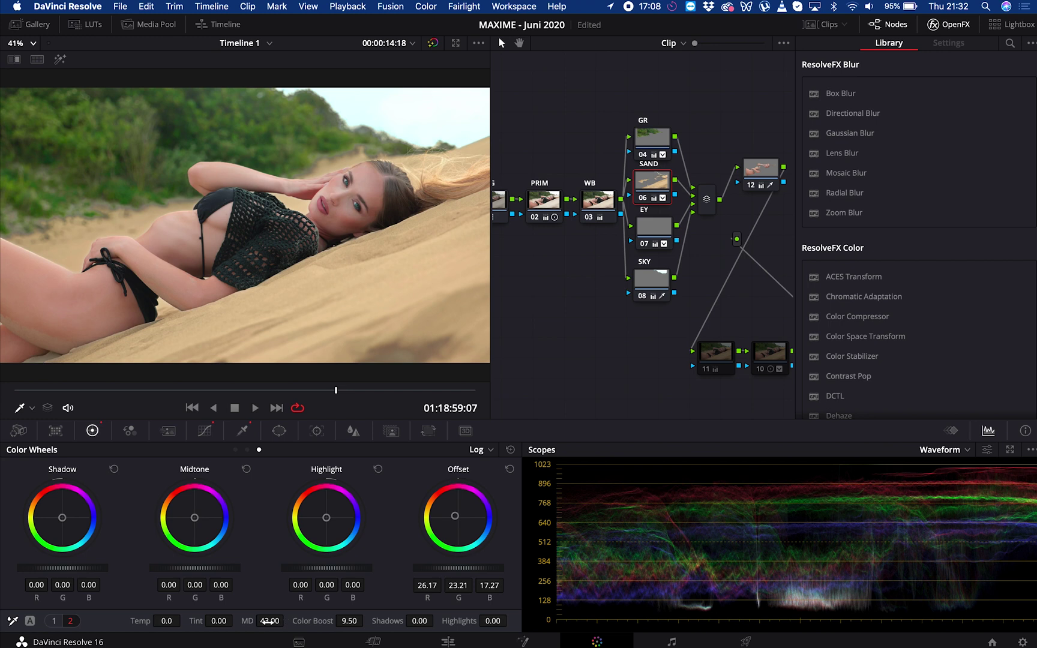
click(652, 147)
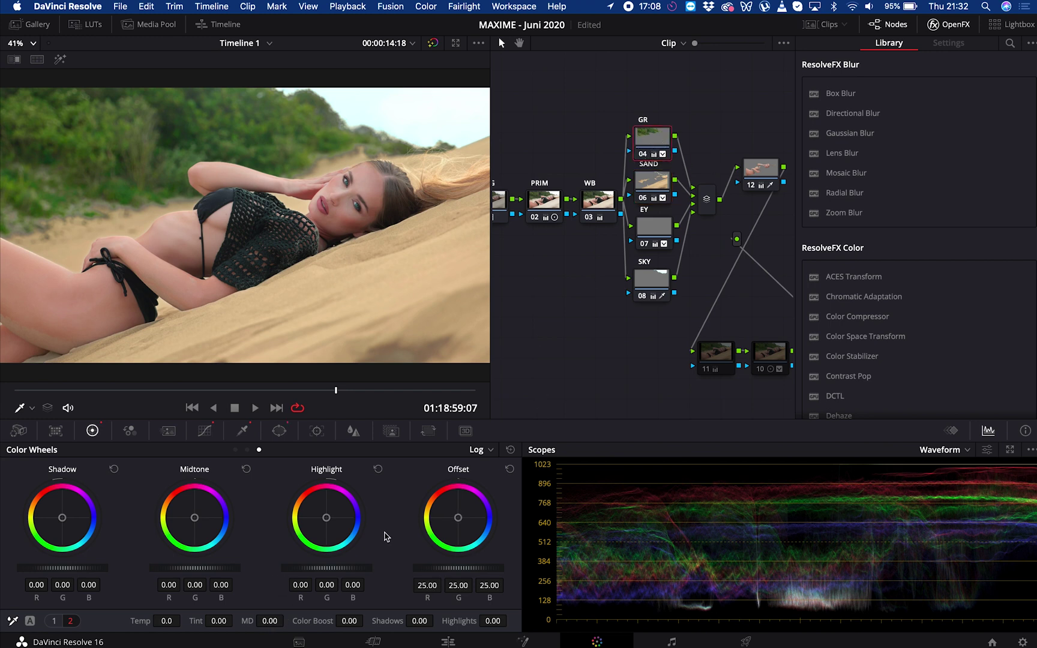
drag(267, 624, 316, 628)
mouse_move(331, 391)
mouse_down()
mouse_move(289, 394)
mouse_move(361, 404)
mouse_move(338, 408)
mouse_up()
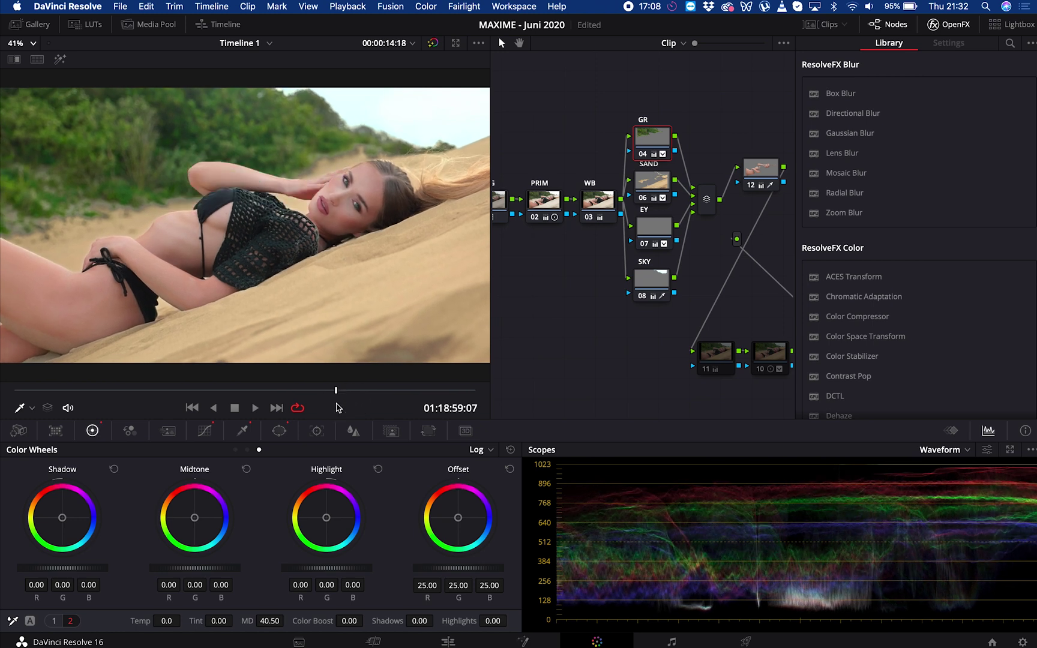